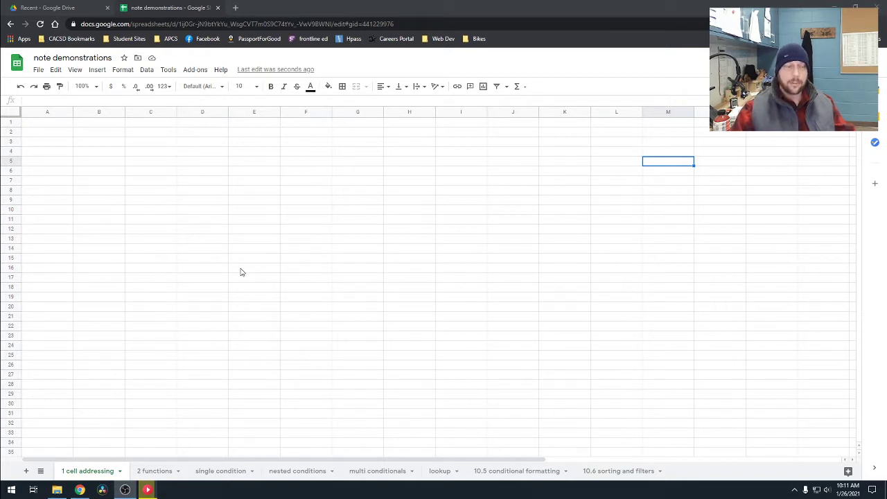
{"action": "left_click_drag", "start_coordinate": [82, 133], "coordinate": [301, 135]}
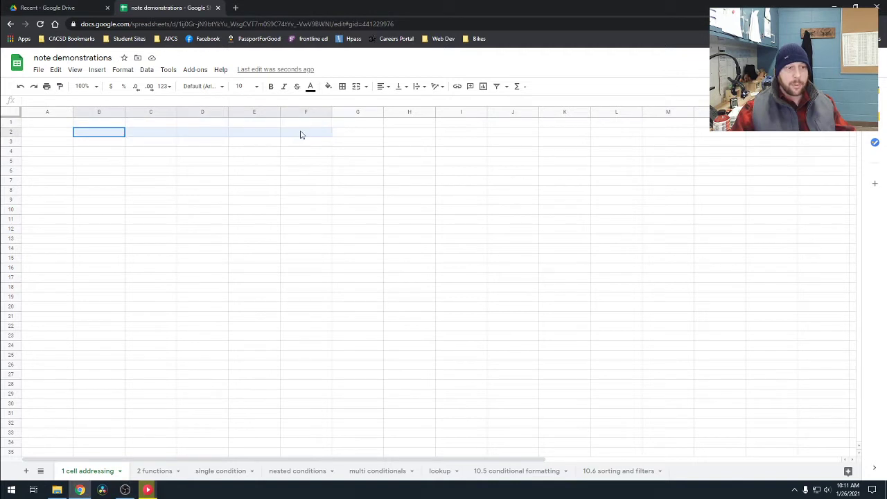
{"action": "left_click_drag", "start_coordinate": [52, 143], "coordinate": [43, 258]}
{"action": "left_click", "coordinate": [117, 142]}
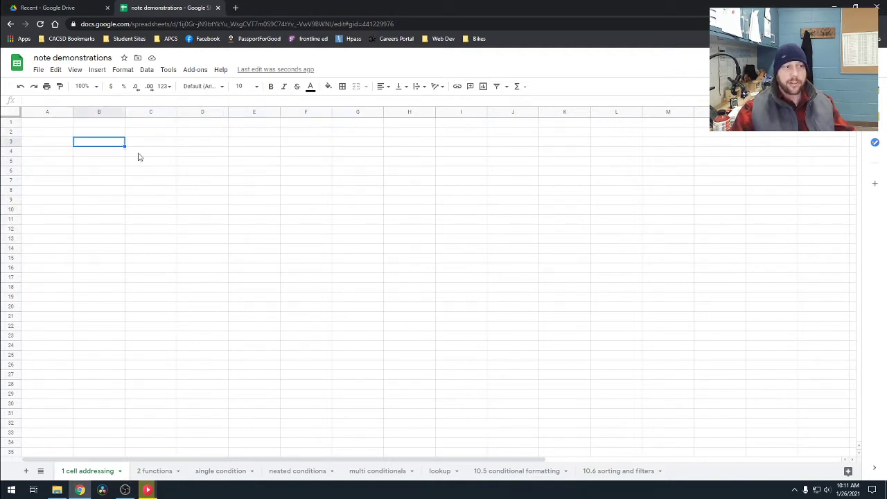
{"action": "left_click", "coordinate": [147, 154]}
{"action": "left_click", "coordinate": [164, 164]}
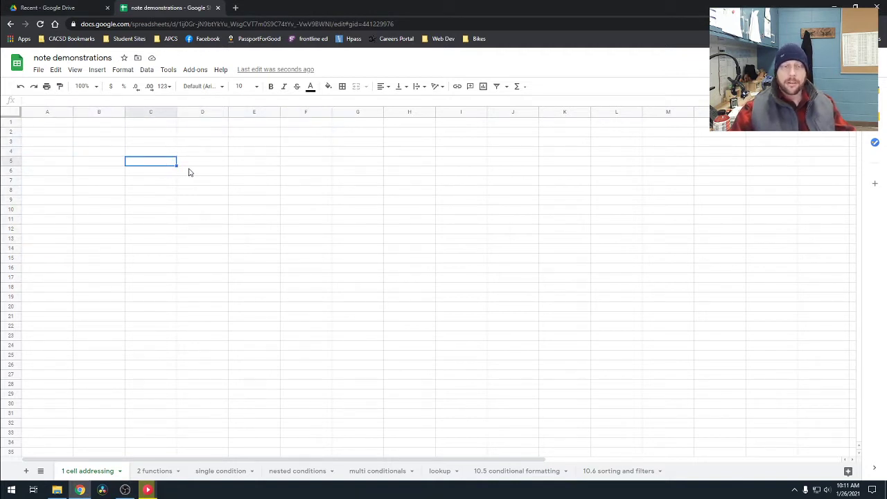
Enter 1, 2, 3 and 4 across cells B2 to E2
{"action": "left_click", "coordinate": [96, 133]}
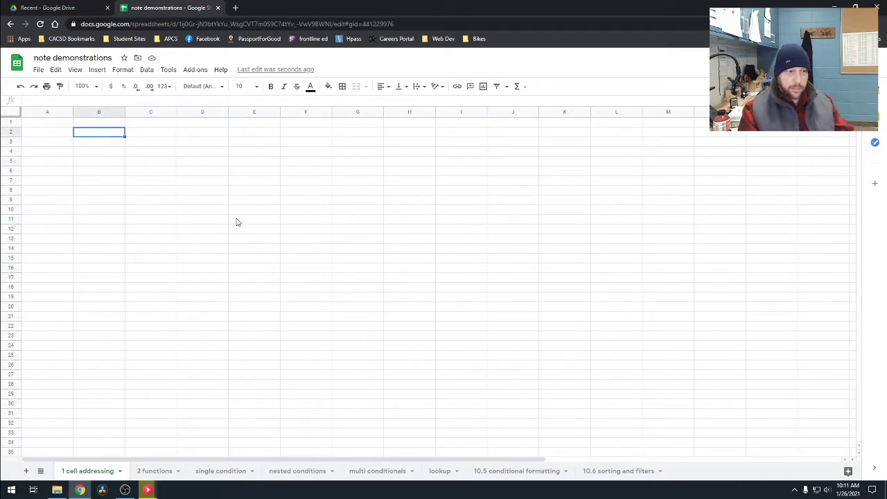
{"action": "type", "text": "1"}
{"action": "key", "text": "Tab"}
{"action": "type", "text": "2"}
{"action": "key", "text": "Tab"}
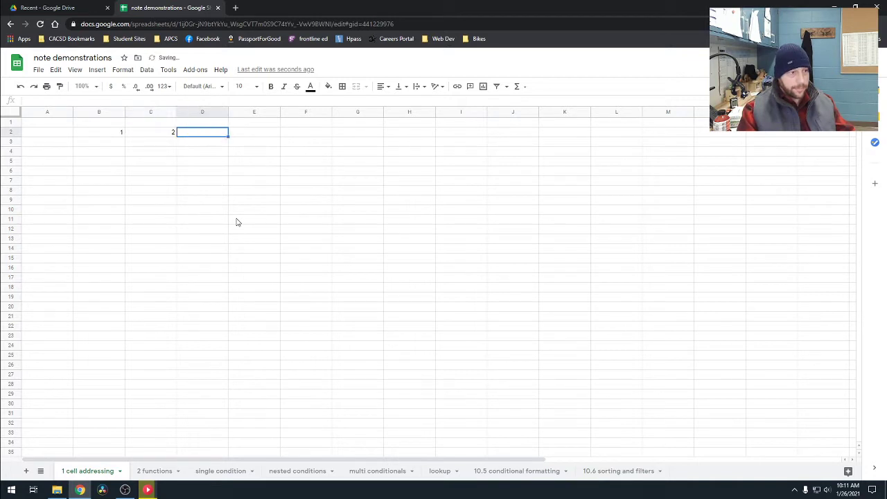
{"action": "type", "text": "3"}
{"action": "key", "text": "Tab"}
{"action": "type", "text": "4"}
{"action": "key", "text": "Tab"}
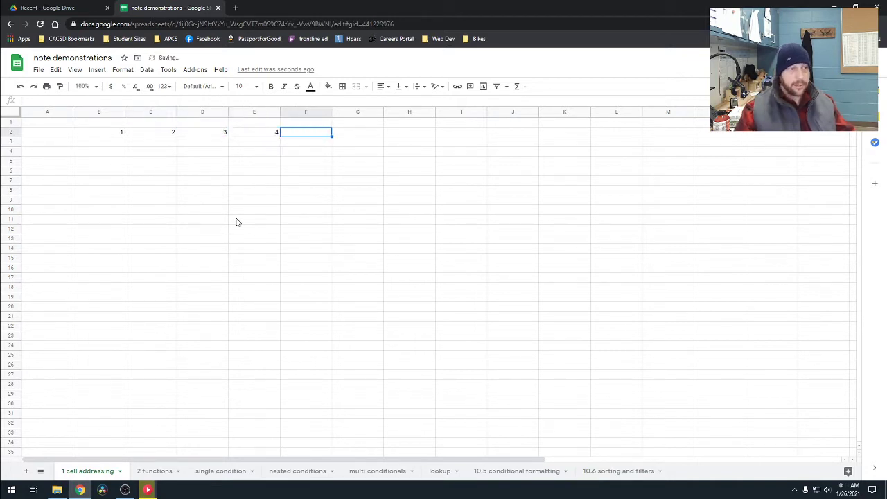
{"action": "left_click", "coordinate": [132, 189]}
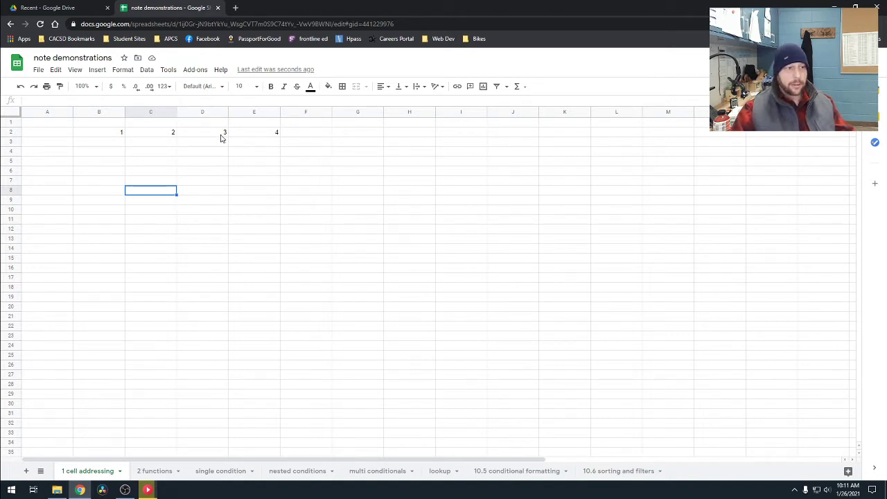
Fill the value 1 from B2 across the row through E2
{"action": "left_click", "coordinate": [113, 136]}
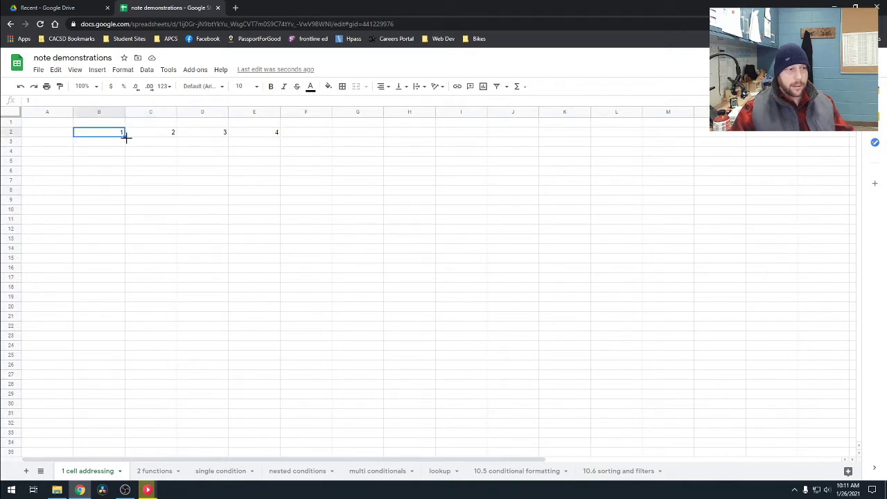
{"action": "left_click_drag", "start_coordinate": [123, 136], "coordinate": [271, 141]}
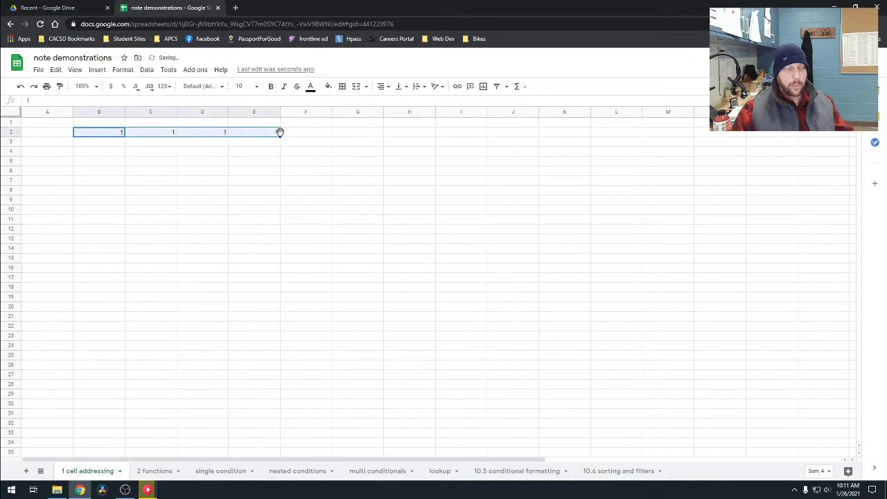
{"action": "left_click", "coordinate": [146, 212]}
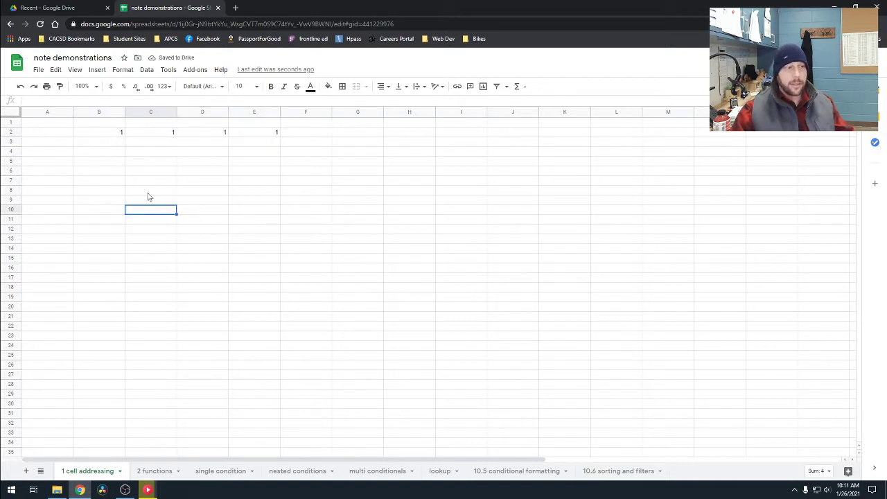
Set C2 to 2 and extend the number pattern of B2:C2 across the row through F2
{"action": "left_click", "coordinate": [119, 135]}
{"action": "left_click", "coordinate": [138, 136]}
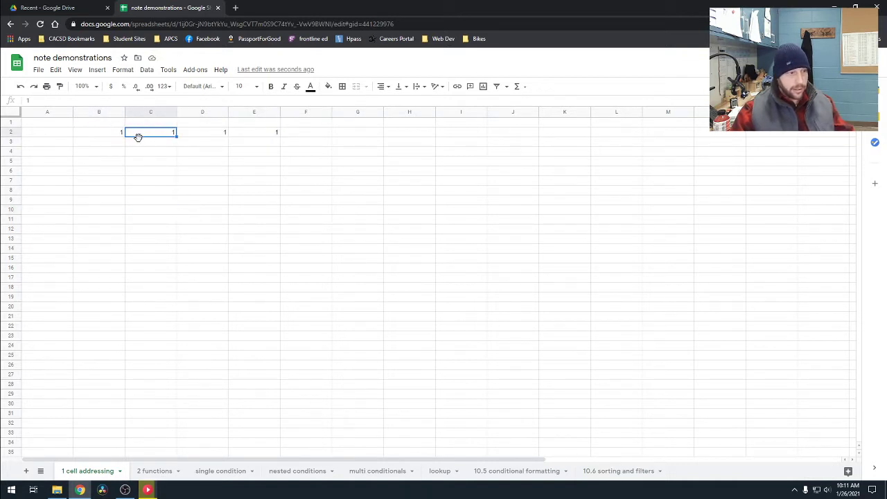
{"action": "type", "text": "2"}
{"action": "left_click", "coordinate": [165, 159]}
{"action": "left_click_drag", "start_coordinate": [87, 133], "coordinate": [146, 137]}
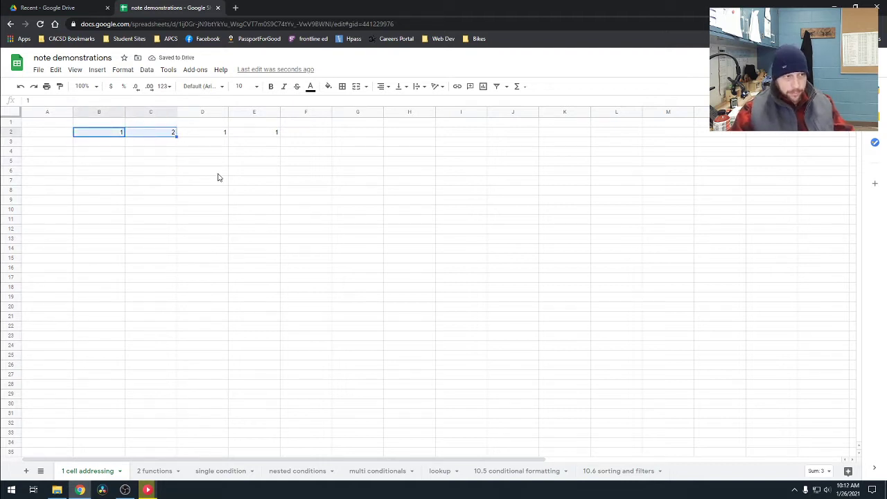
{"action": "left_click_drag", "start_coordinate": [175, 136], "coordinate": [305, 147]}
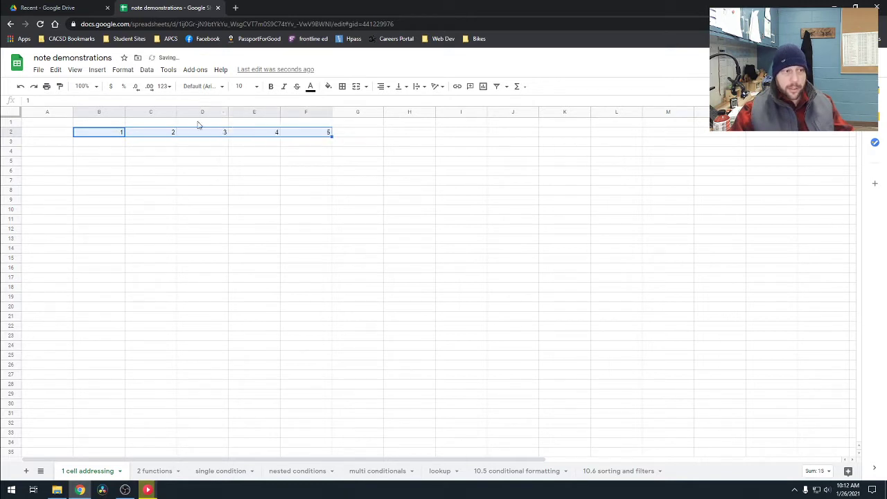
{"action": "left_click", "coordinate": [285, 150]}
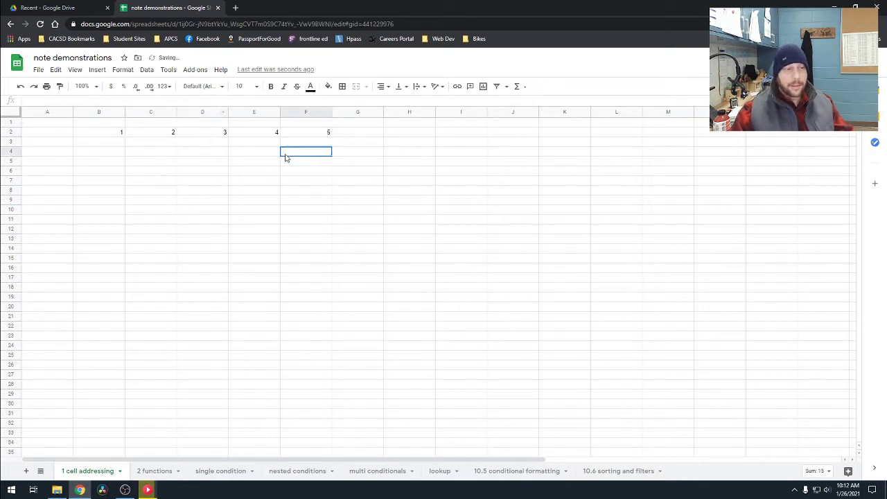
Set C2 to 5 and refill row 2 through F2 with the pattern from B2:C2
{"action": "left_click", "coordinate": [157, 134]}
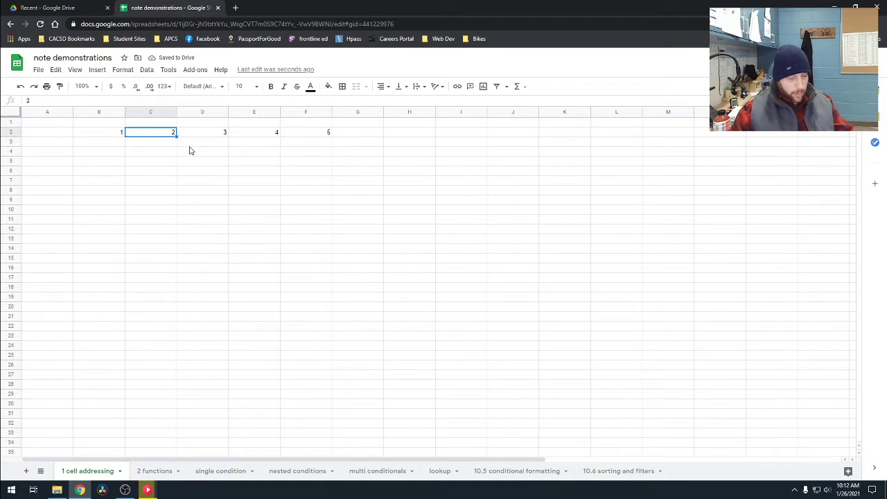
{"action": "type", "text": "4"}
{"action": "key", "text": "Return"}
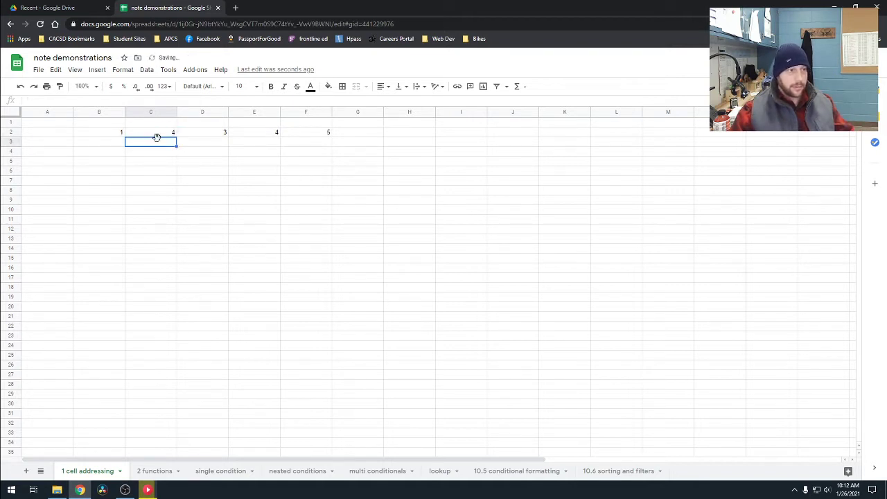
{"action": "left_click", "coordinate": [157, 136]}
{"action": "type", "text": "5"}
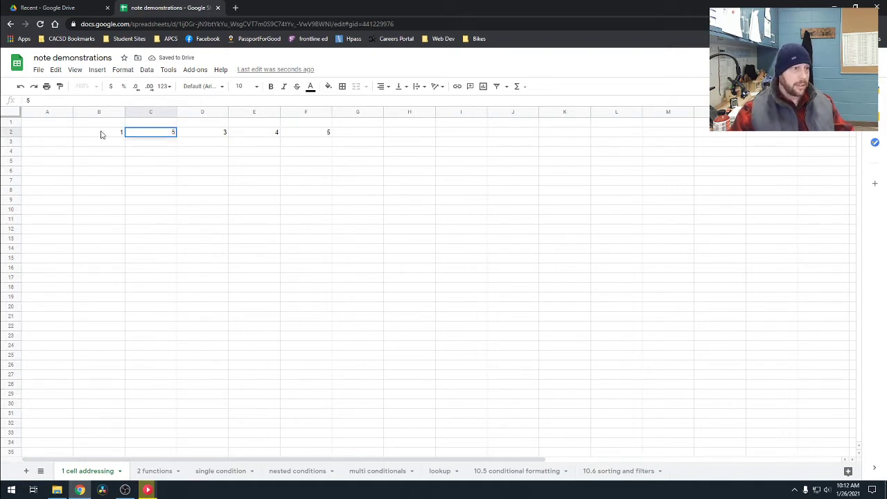
{"action": "left_click_drag", "start_coordinate": [102, 134], "coordinate": [305, 143]}
{"action": "left_click", "coordinate": [275, 154]}
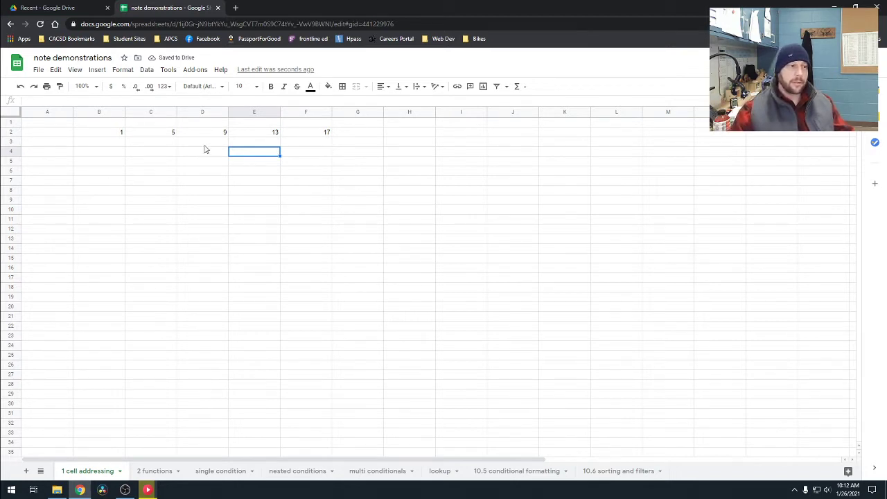
Set C2 back to 2 and refill row 2 through F2 as the series 1 to 5
{"action": "left_click", "coordinate": [154, 138]}
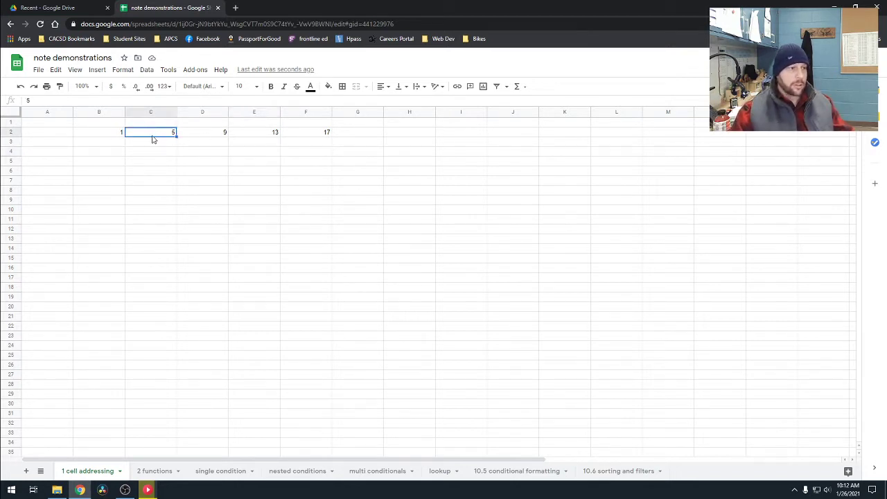
{"action": "type", "text": "2"}
{"action": "key", "text": "Return"}
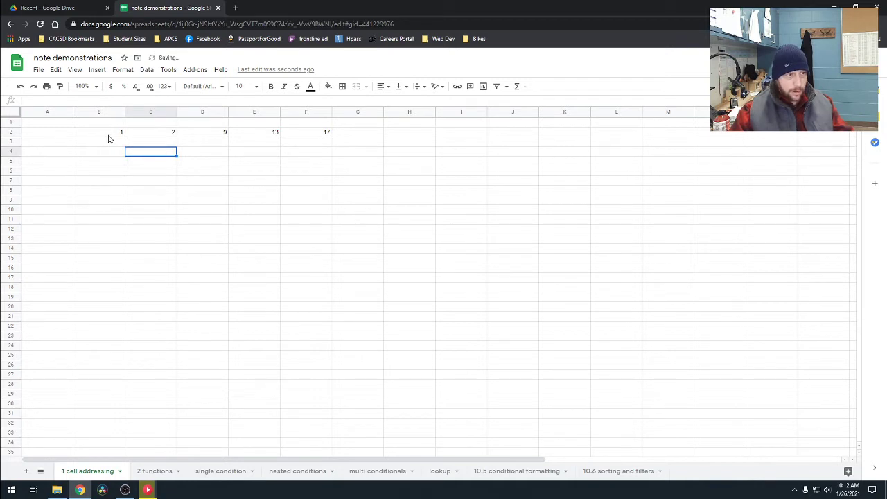
{"action": "left_click_drag", "start_coordinate": [109, 134], "coordinate": [302, 133]}
{"action": "left_click", "coordinate": [288, 153]}
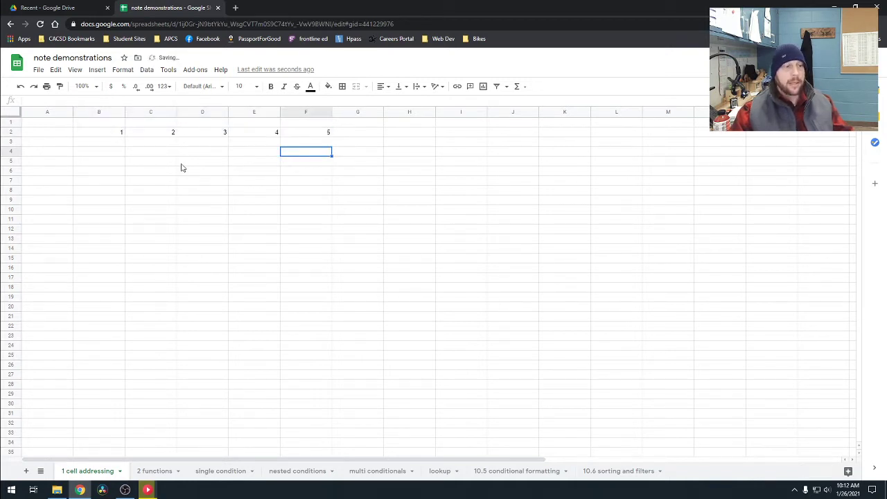
Enter 1 in A3 and 2 in A4, and extend the series down column A to 5 in A7
{"action": "left_click", "coordinate": [45, 144]}
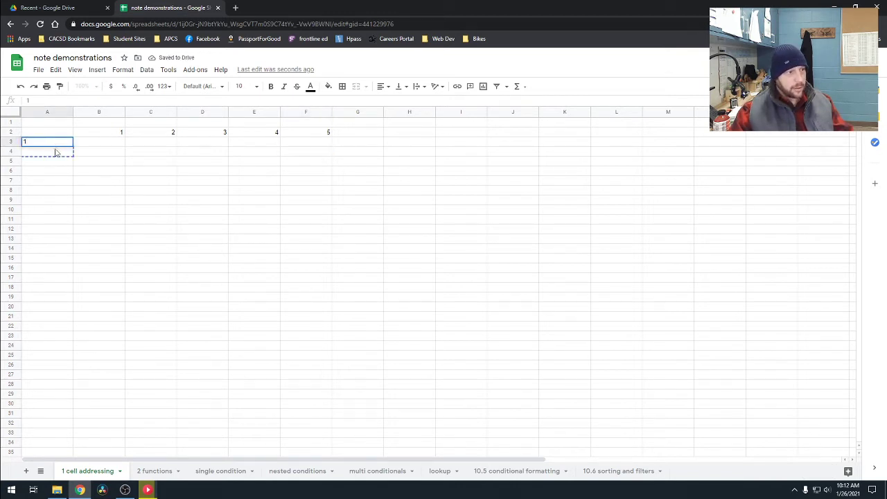
{"action": "left_click", "coordinate": [57, 151]}
{"action": "type", "text": "12"}
{"action": "key", "text": "Return"}
{"action": "left_click", "coordinate": [61, 144]}
{"action": "type", "text": "1"}
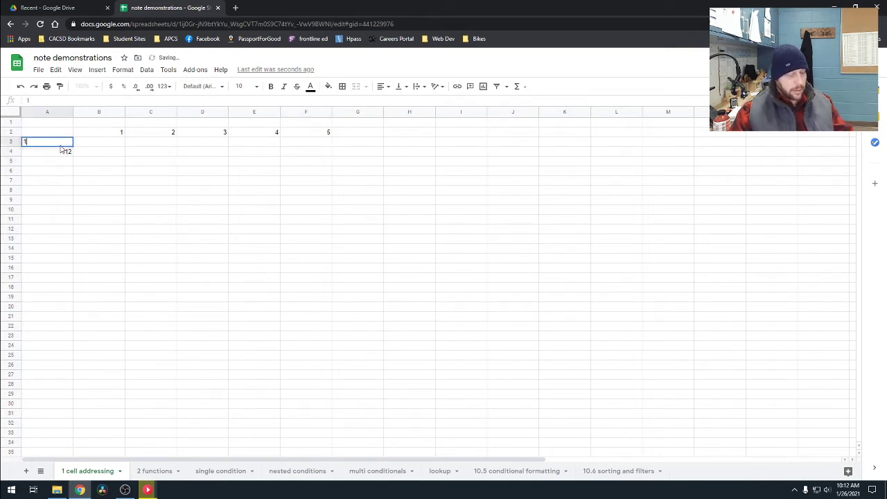
{"action": "left_click", "coordinate": [67, 155]}
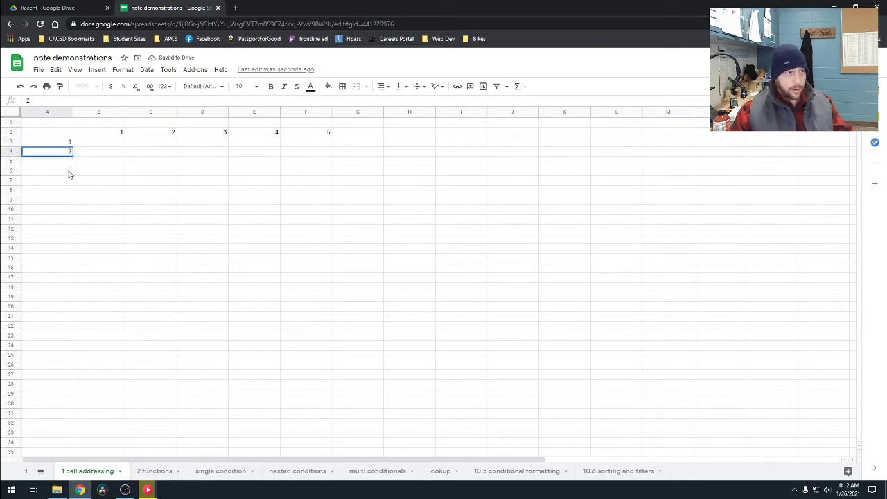
{"action": "type", "text": "2"}
{"action": "key", "text": "Return"}
{"action": "left_click_drag", "start_coordinate": [62, 142], "coordinate": [70, 182]}
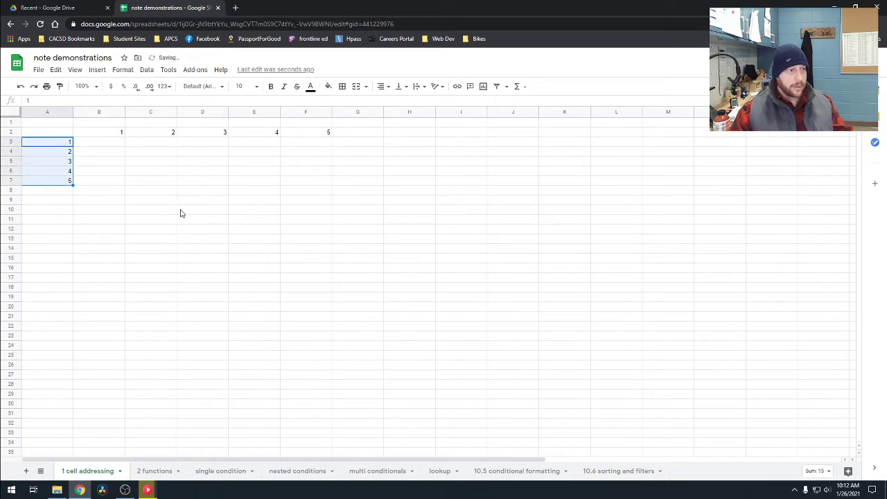
{"action": "left_click", "coordinate": [181, 211]}
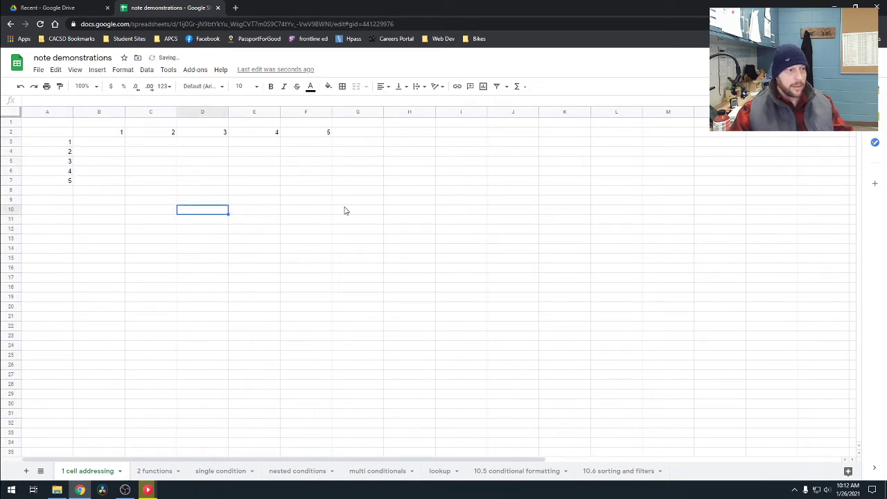
Enter 1 in cell B3, where the first row and column of the grid meet
{"action": "left_click", "coordinate": [107, 144]}
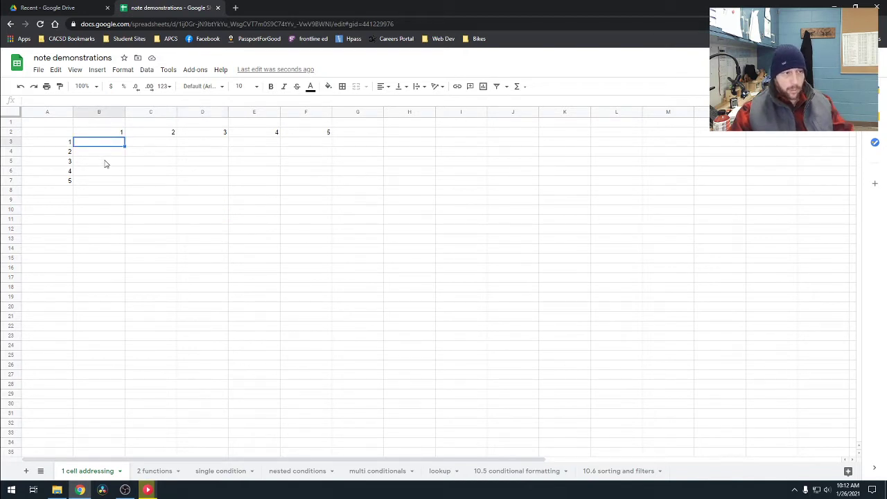
{"action": "type", "text": "1"}
{"action": "left_click", "coordinate": [118, 194]}
{"action": "left_click", "coordinate": [99, 141]}
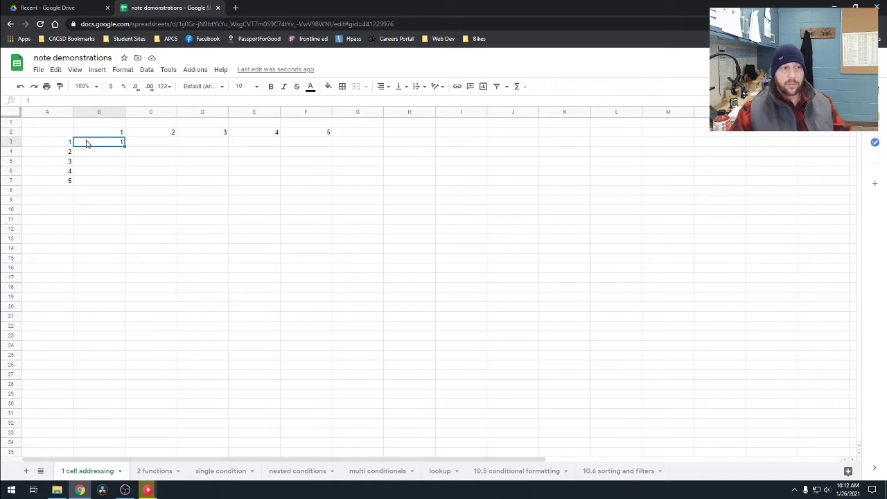
{"action": "left_click", "coordinate": [95, 70]}
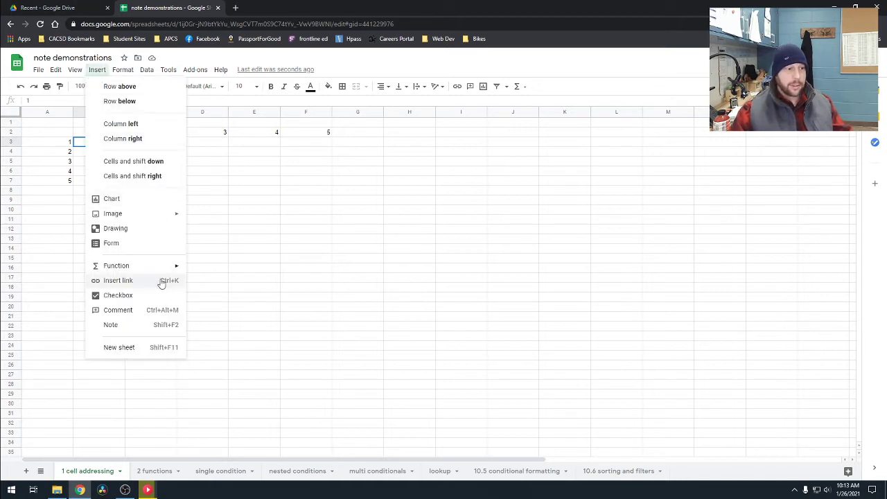
{"action": "mouse_move", "coordinate": [167, 269]}
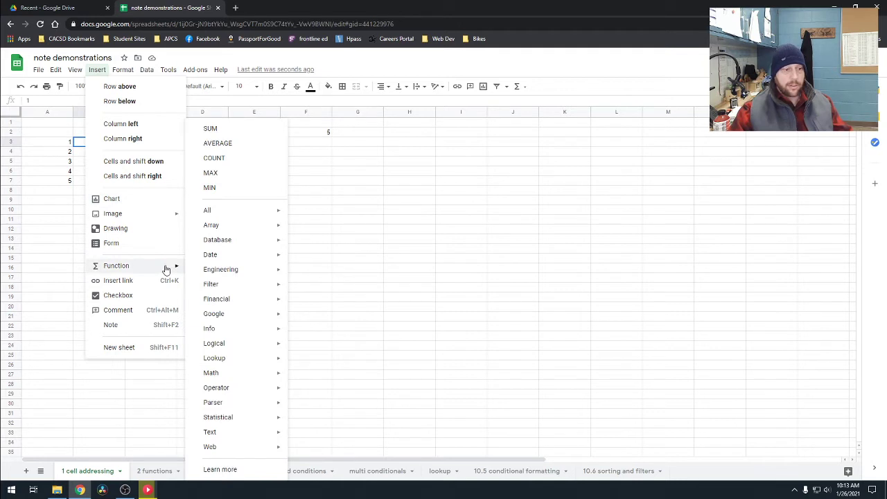
{"action": "left_click", "coordinate": [285, 229]}
{"action": "left_click", "coordinate": [119, 142]}
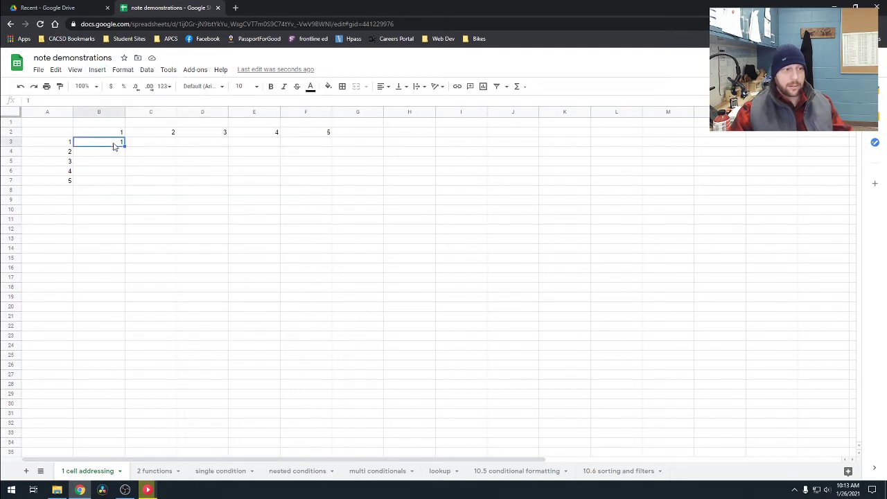
{"action": "key", "text": "Return"}
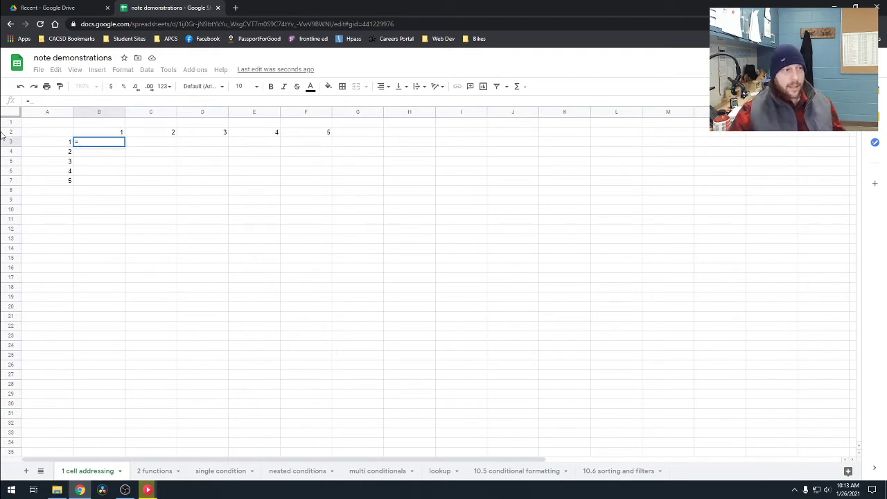
{"action": "key", "text": "ctrl"}
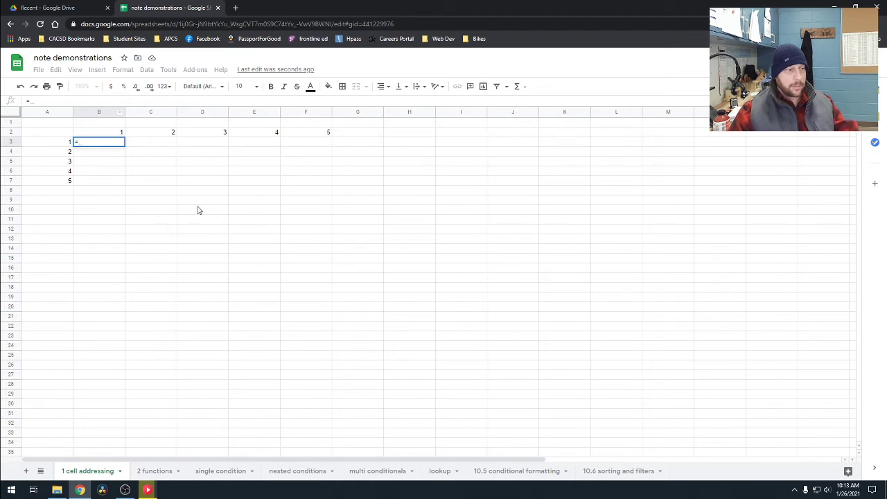
{"action": "type", "text": "D3"}
{"action": "key", "text": "Escape"}
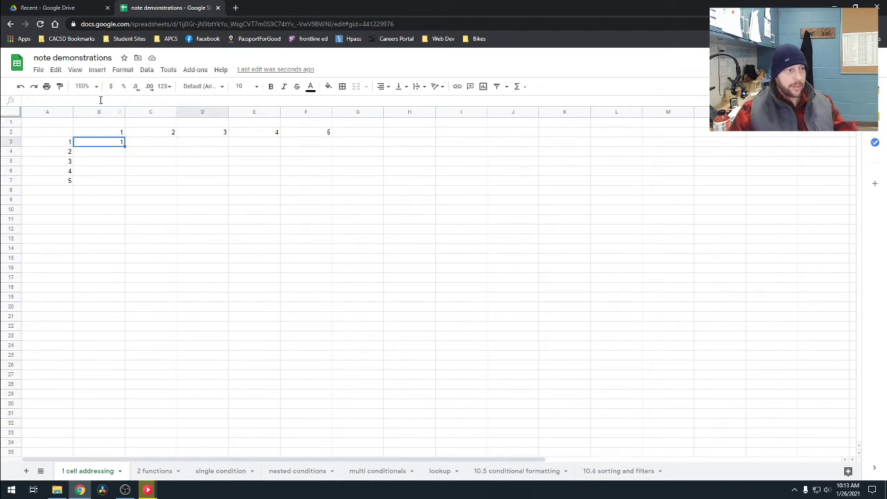
Set the sheet's zoom level to 150%
{"action": "left_click", "coordinate": [96, 88]}
{"action": "left_click", "coordinate": [91, 177]}
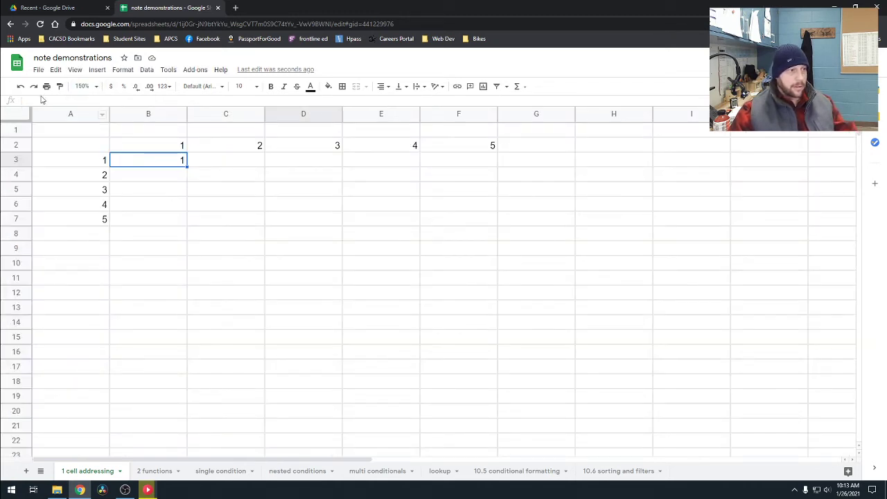
Enter the products as literal-number formulas, =1*1 in B3 and =2*1 in C3
{"action": "left_click", "coordinate": [173, 167]}
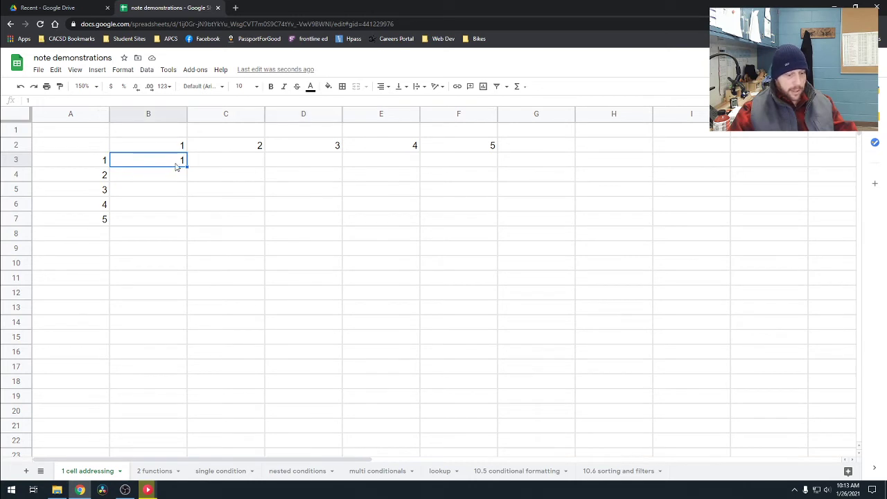
{"action": "type", "text": "="}
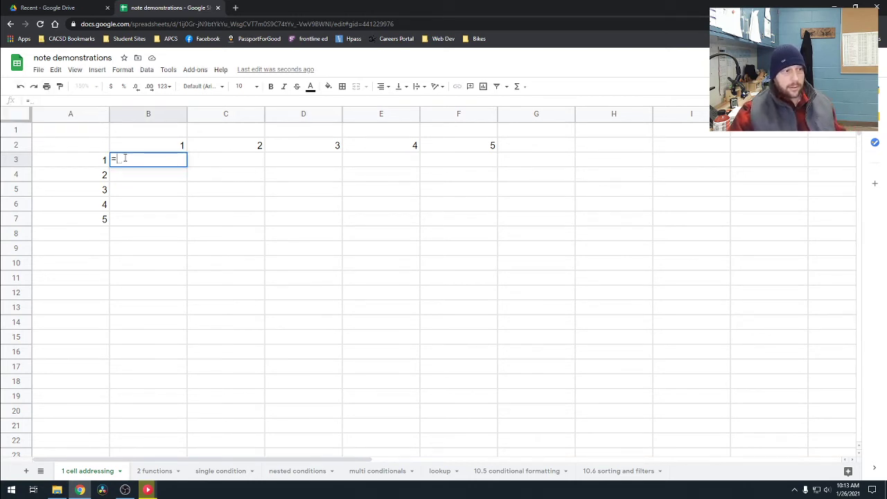
{"action": "type", "text": "1*1"}
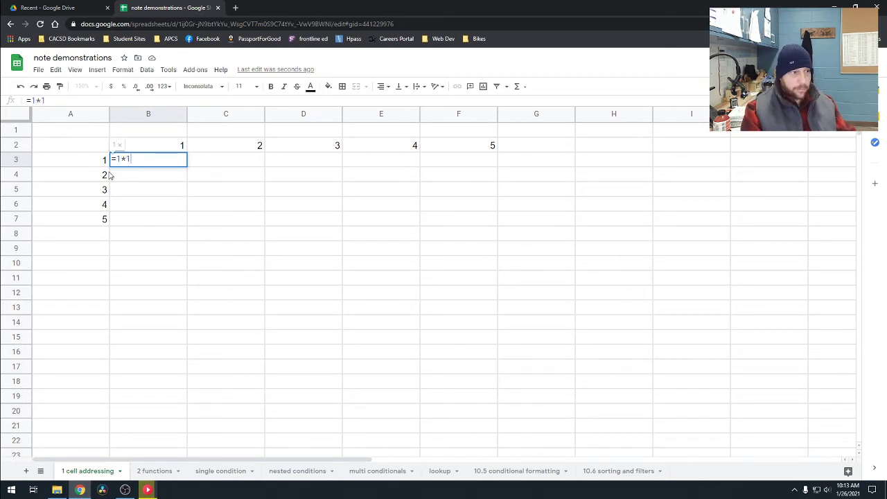
{"action": "key", "text": "Return"}
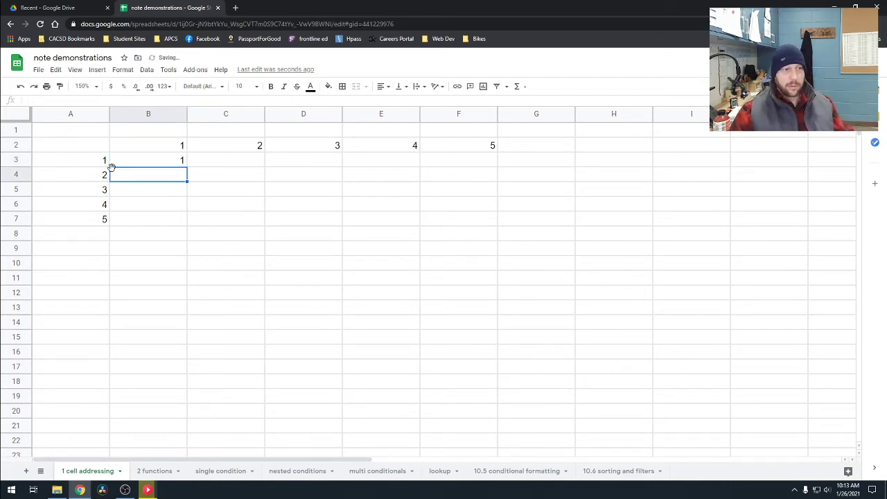
{"action": "left_click", "coordinate": [240, 161]}
{"action": "type", "text": "="}
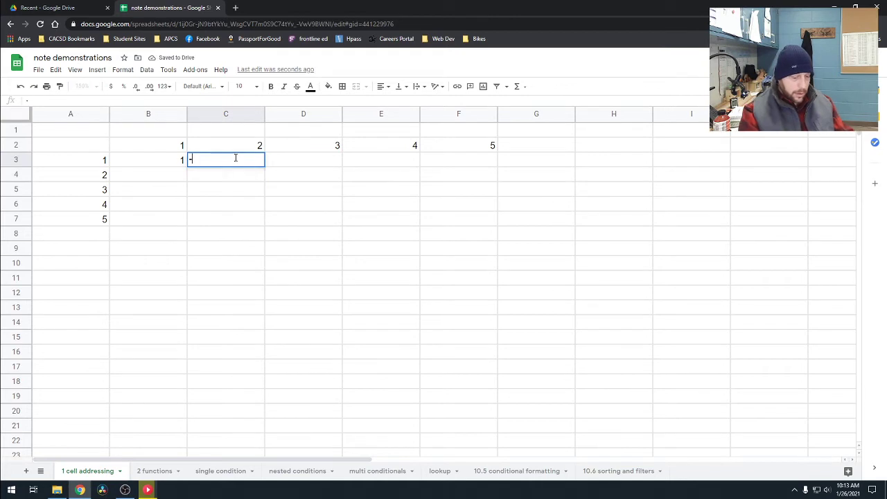
{"action": "type", "text": "2*1"}
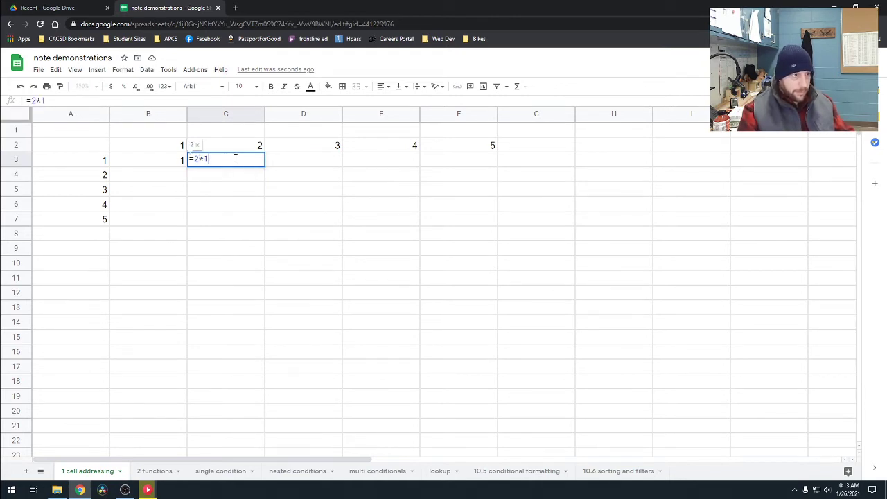
{"action": "key", "text": "Return"}
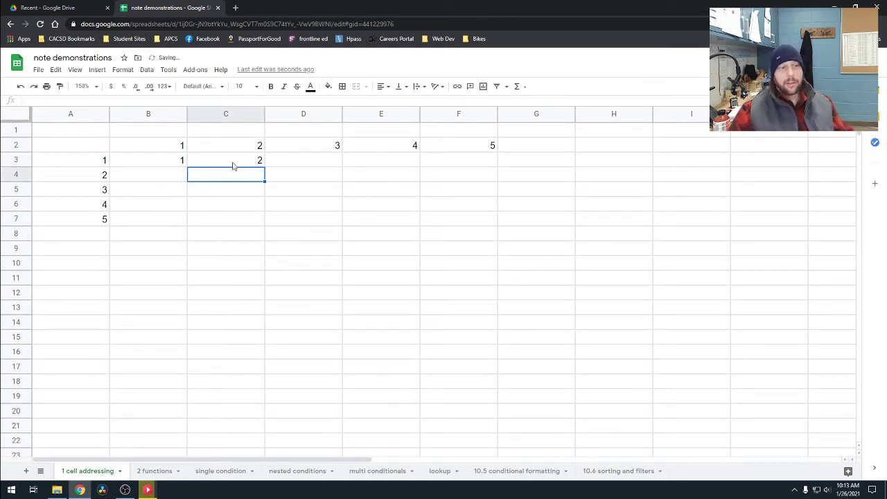
{"action": "left_click", "coordinate": [258, 208]}
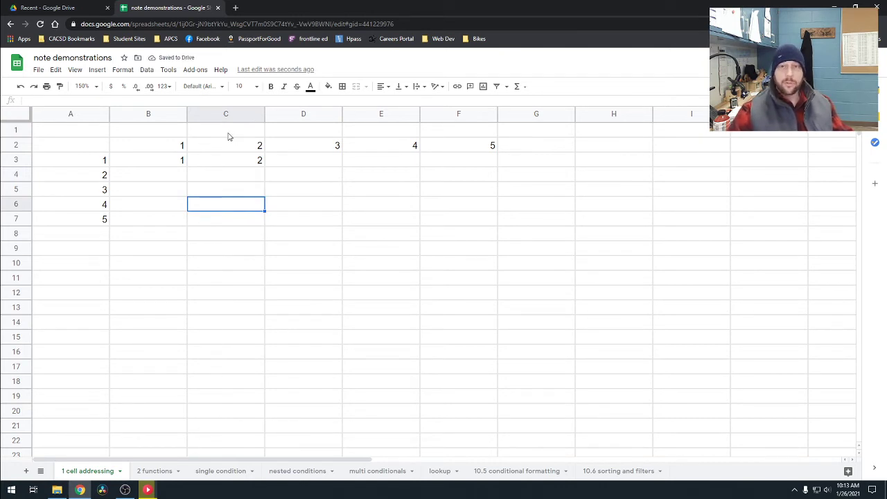
Replace B3's formula with =A3*B2 so it multiplies the row heading by the column heading
{"action": "left_click", "coordinate": [158, 163]}
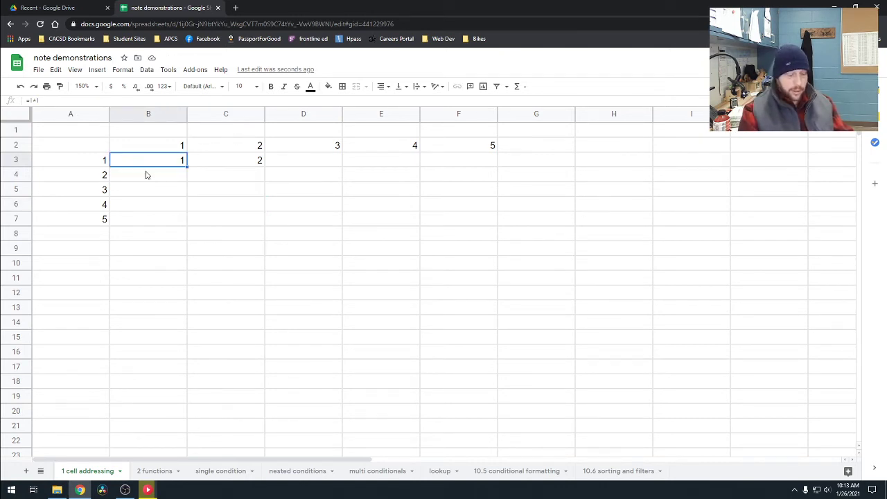
{"action": "type", "text": "="}
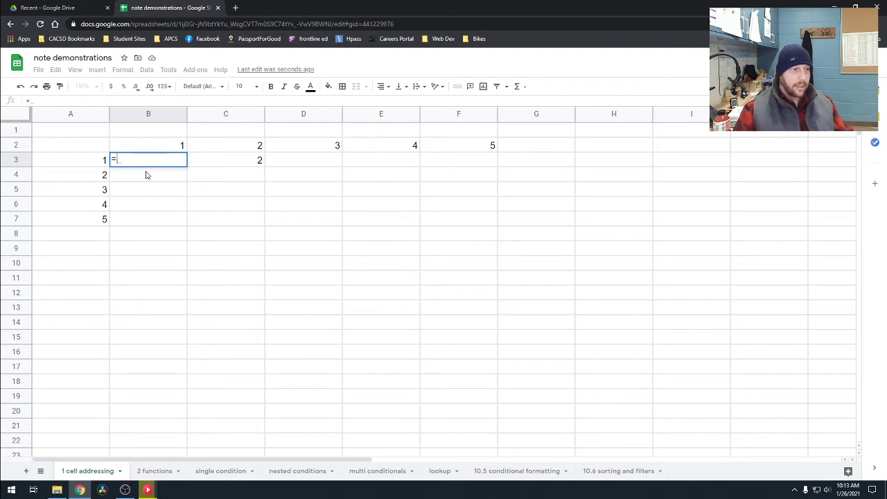
{"action": "left_click", "coordinate": [88, 167]}
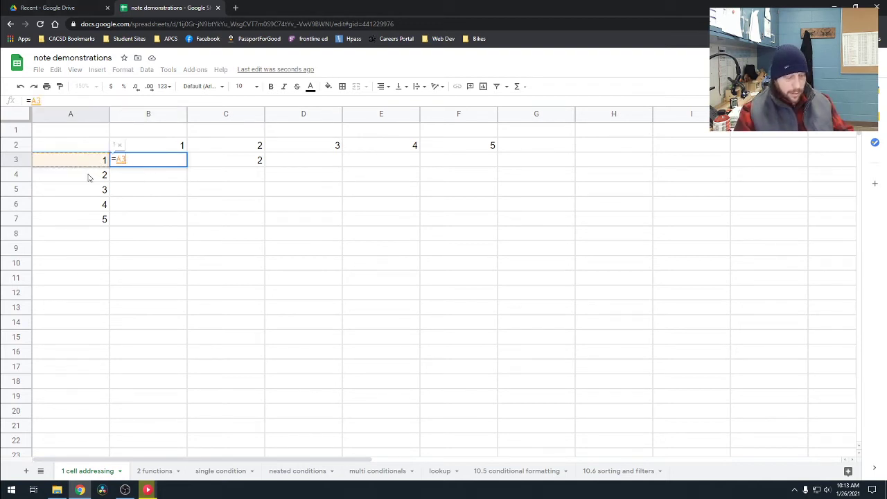
{"action": "type", "text": "*"}
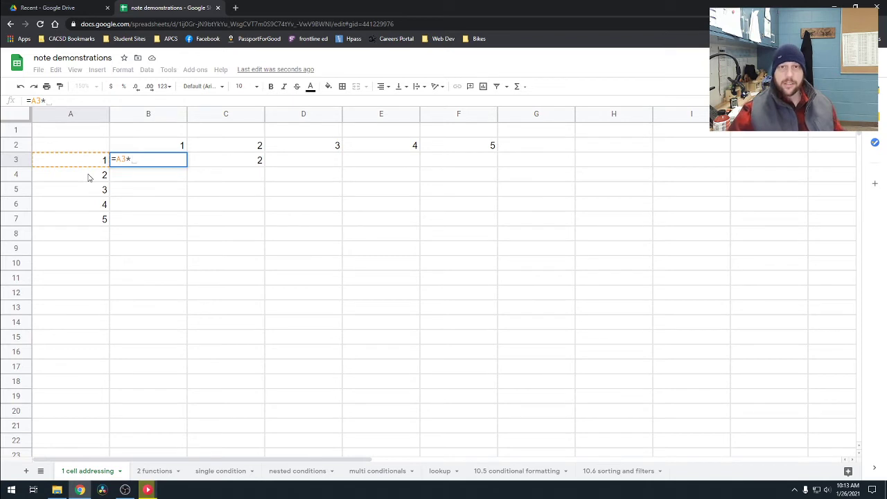
{"action": "left_click", "coordinate": [159, 147]}
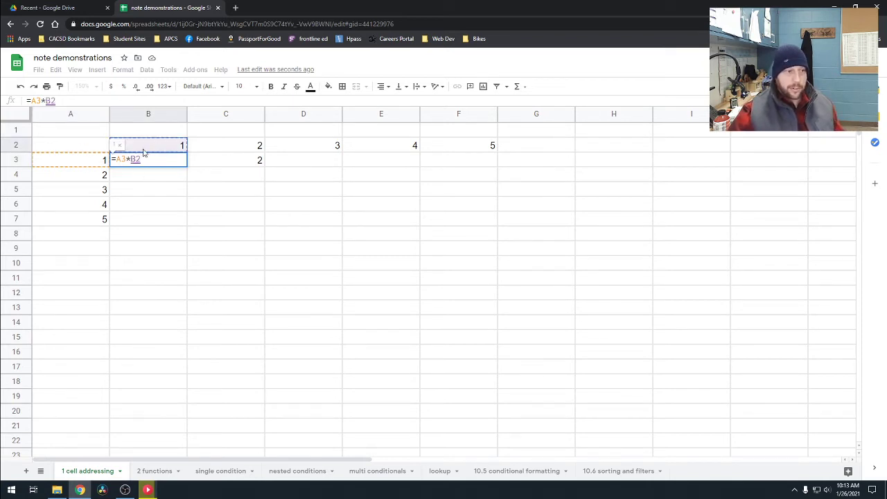
{"action": "key", "text": "Return"}
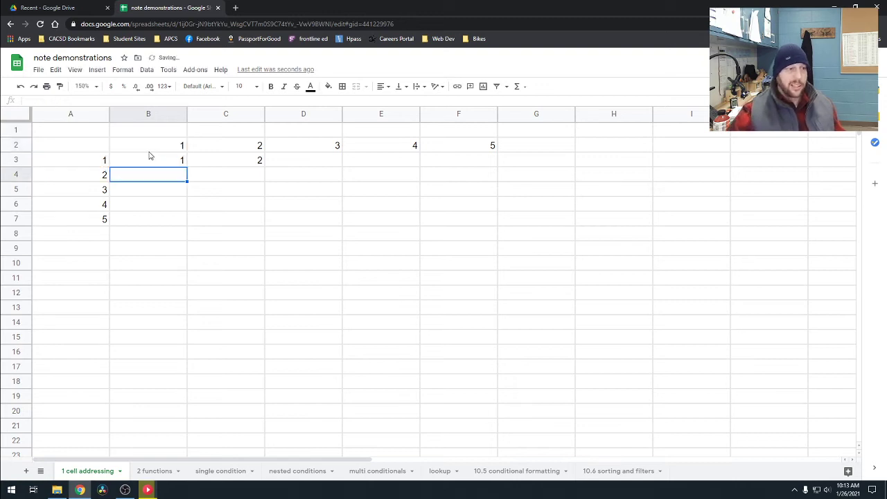
Autofill the relative-reference formula from B3 across row 3 through F3
{"action": "left_click", "coordinate": [151, 165]}
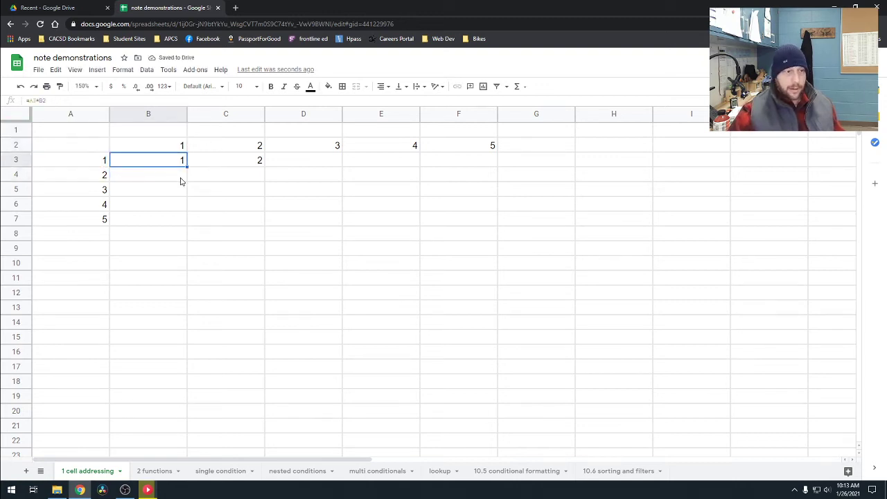
{"action": "left_click_drag", "start_coordinate": [185, 162], "coordinate": [453, 173]}
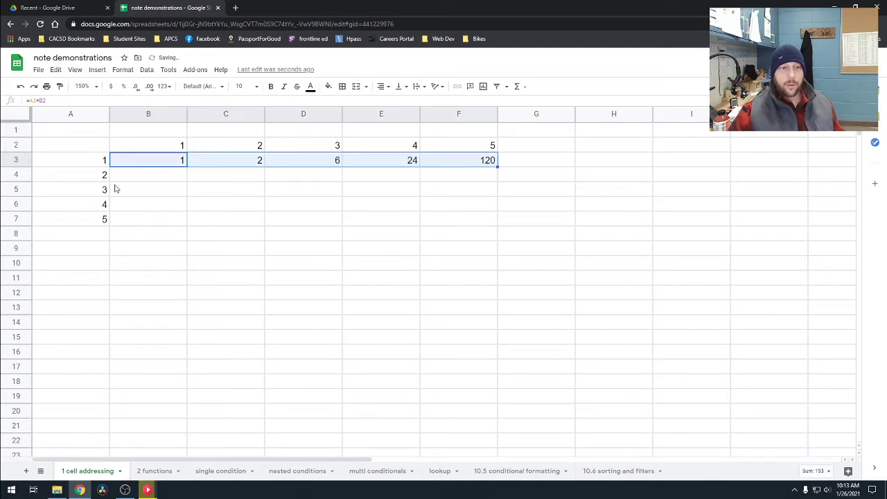
{"action": "left_click", "coordinate": [500, 217]}
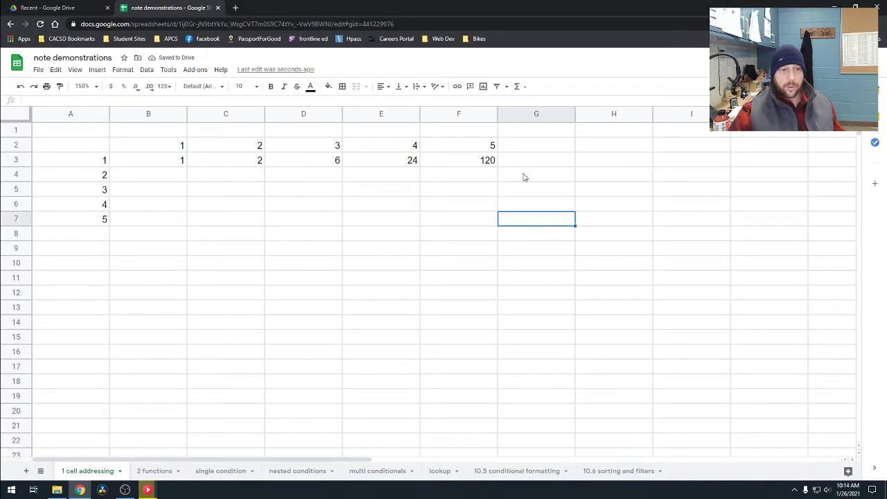
Compare the formulas in B3 and F3, examining which cells the filled copies in row 3 reference
{"action": "double_click", "coordinate": [486, 159]}
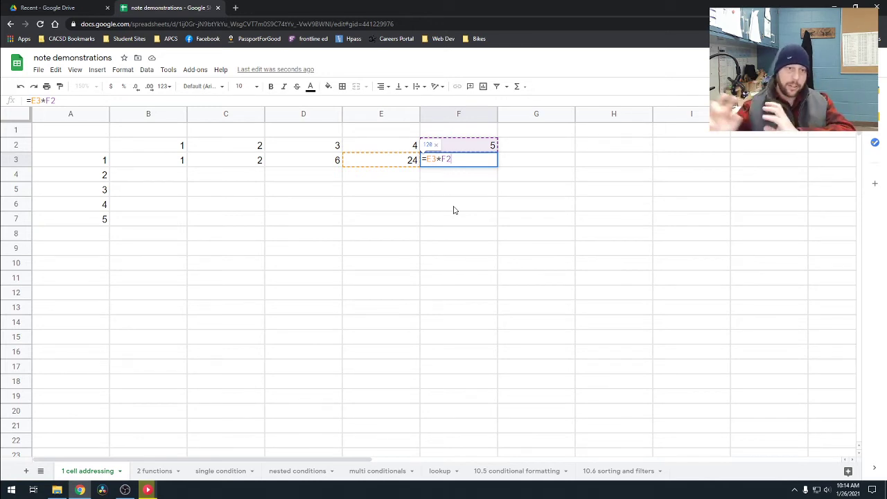
{"action": "double_click", "coordinate": [167, 163]}
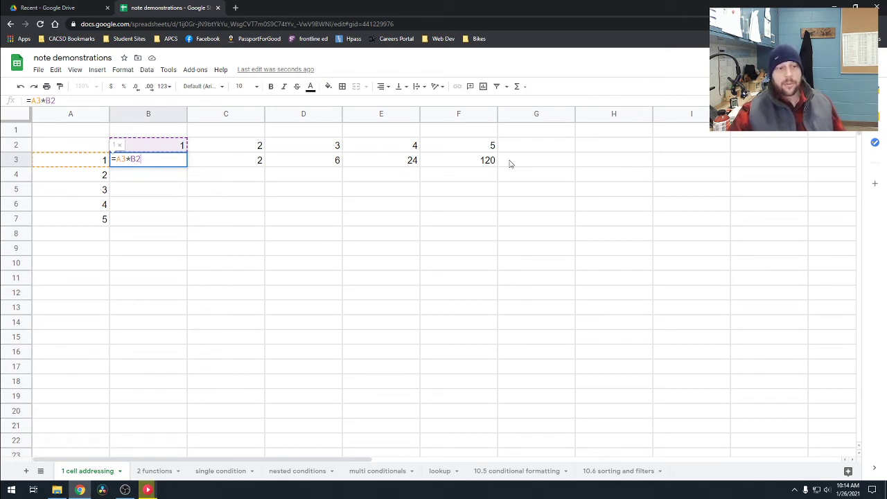
{"action": "double_click", "coordinate": [475, 163]}
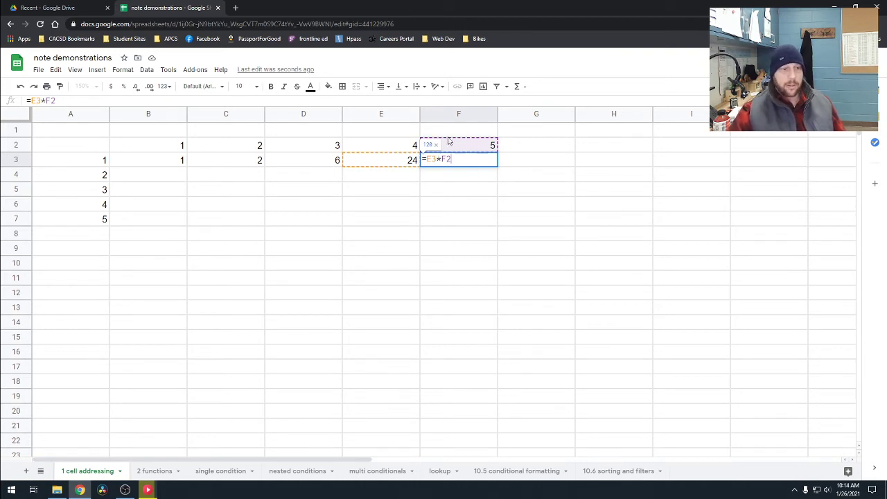
{"action": "left_click", "coordinate": [151, 157]}
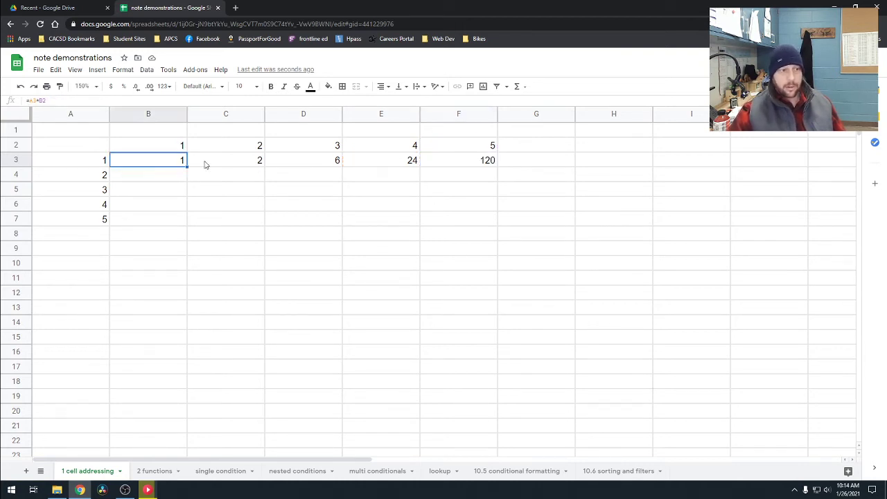
{"action": "left_click", "coordinate": [208, 164]}
{"action": "left_click", "coordinate": [285, 171]}
{"action": "left_click", "coordinate": [289, 147]}
{"action": "double_click", "coordinate": [288, 147]}
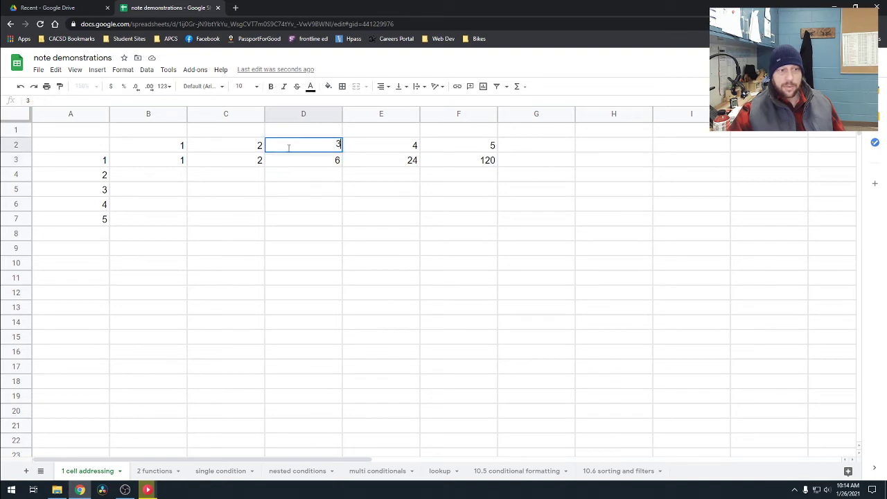
{"action": "left_click", "coordinate": [333, 206]}
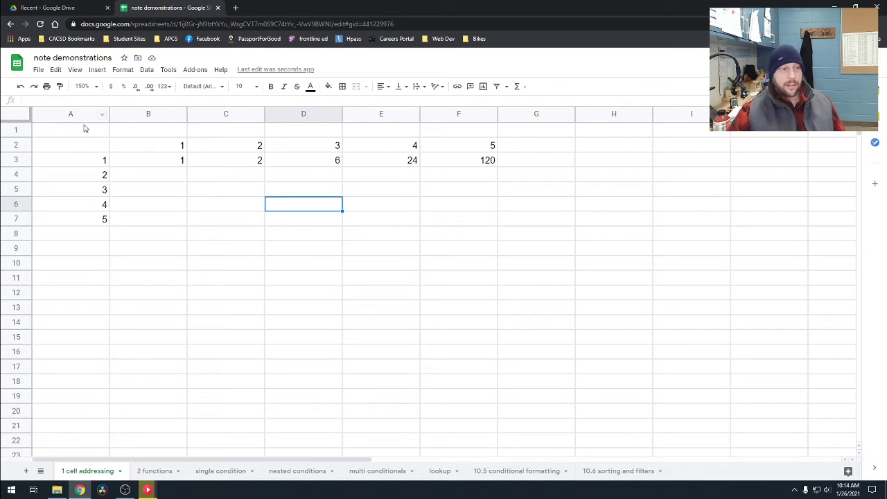
{"action": "left_click", "coordinate": [431, 160]}
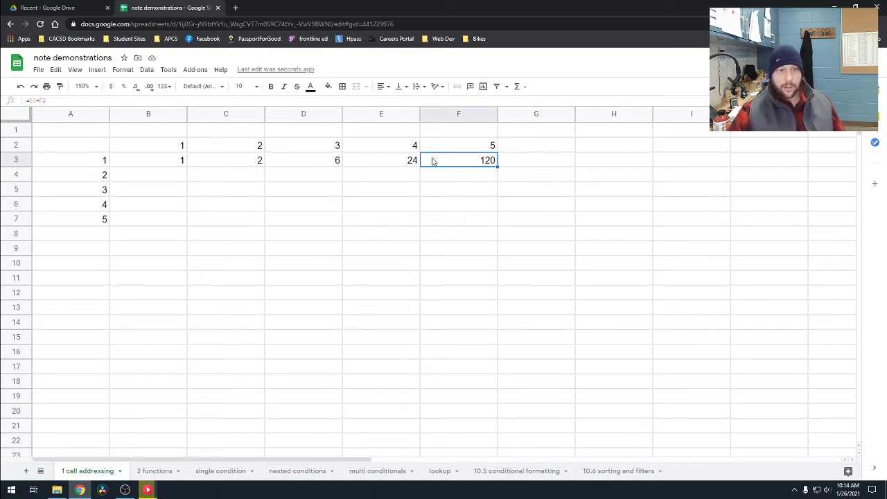
{"action": "double_click", "coordinate": [433, 160]}
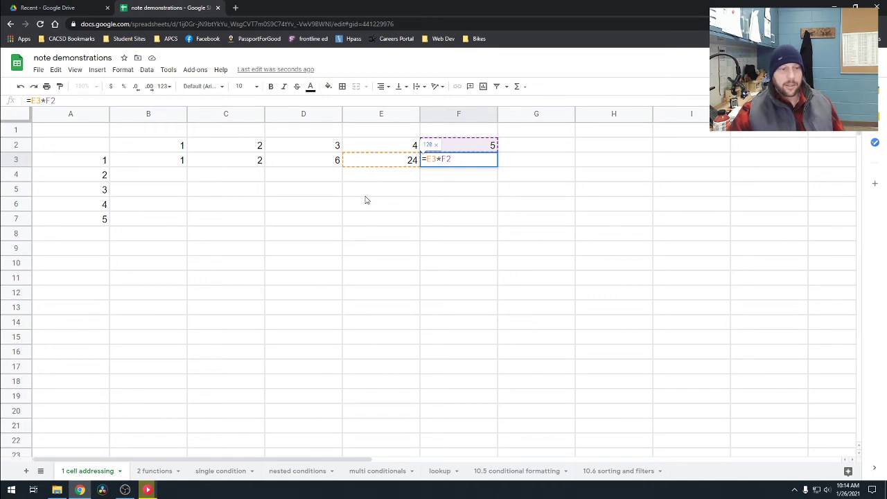
Make the A3 reference in B3's formula absolute, so that it reads =$A$3*B2
{"action": "left_click", "coordinate": [176, 169]}
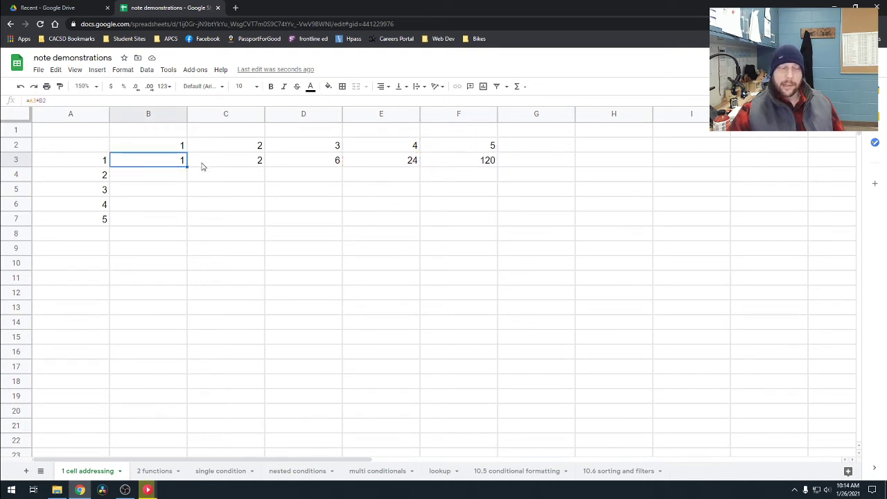
{"action": "double_click", "coordinate": [165, 171]}
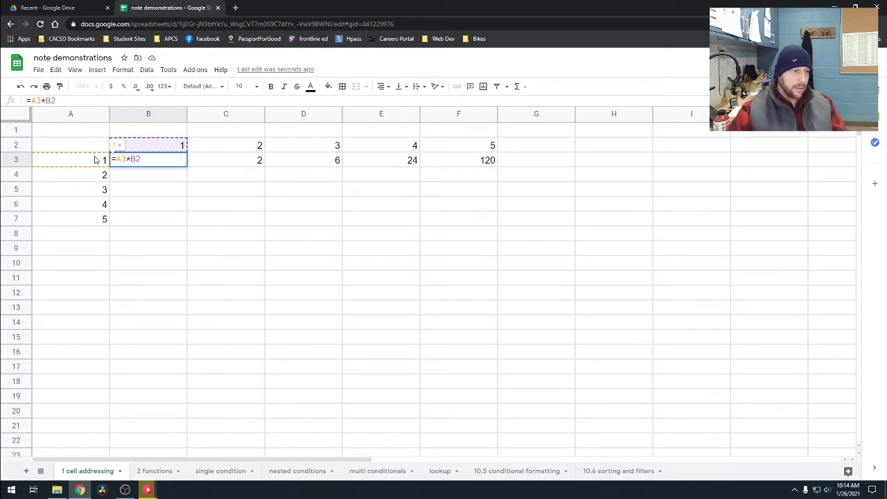
{"action": "left_click", "coordinate": [118, 160]}
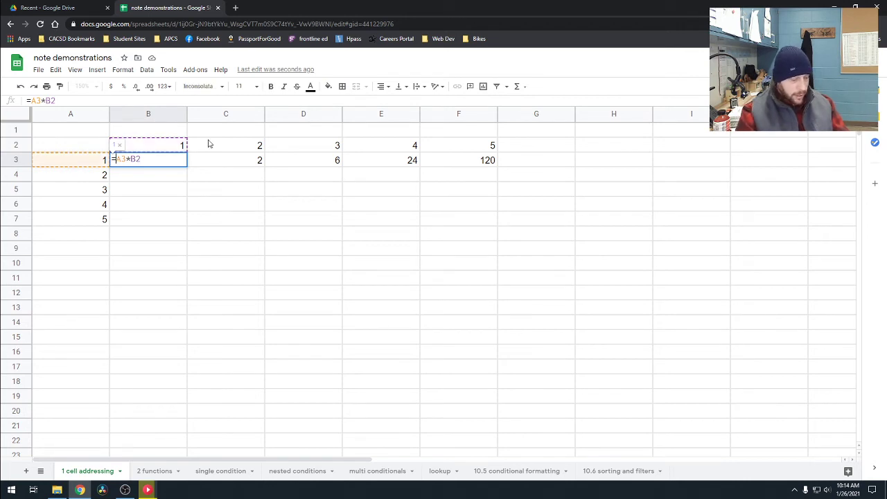
{"action": "type", "text": "$A$"}
{"action": "key", "text": "Return"}
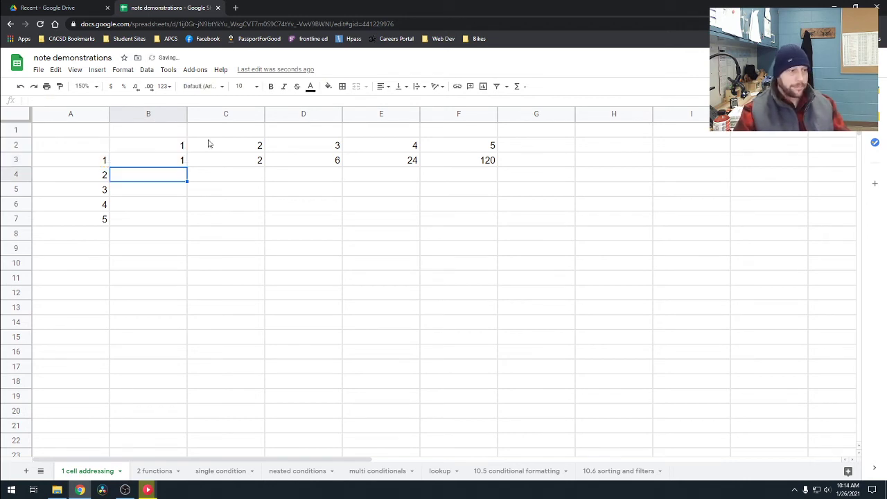
Refill row 3 from B3 through F3 with the absolute-reference formula
{"action": "left_click", "coordinate": [168, 161]}
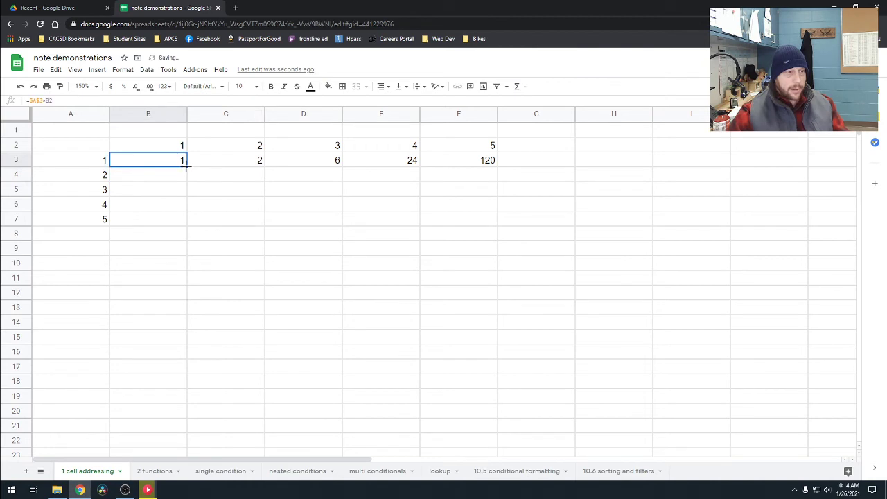
{"action": "left_click_drag", "start_coordinate": [186, 165], "coordinate": [455, 171]}
{"action": "left_click", "coordinate": [451, 203]}
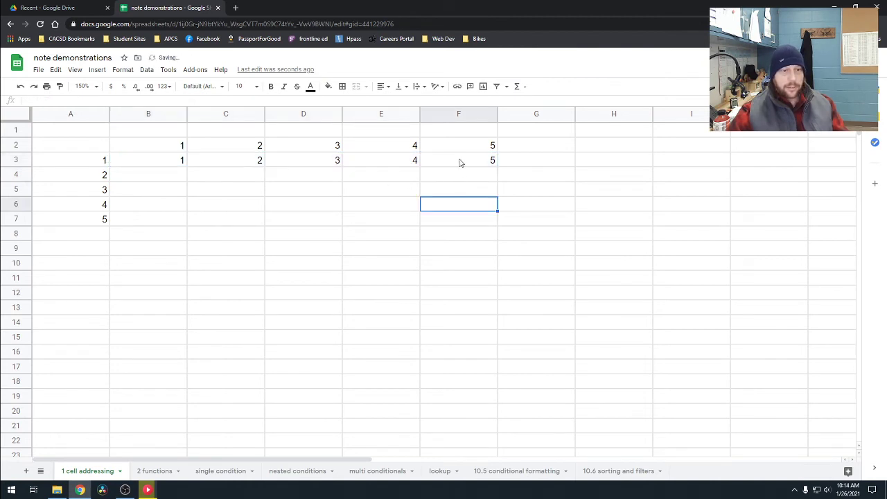
Examine the cell references in the refilled formulas in F3, D3, B3 and C3
{"action": "double_click", "coordinate": [460, 161]}
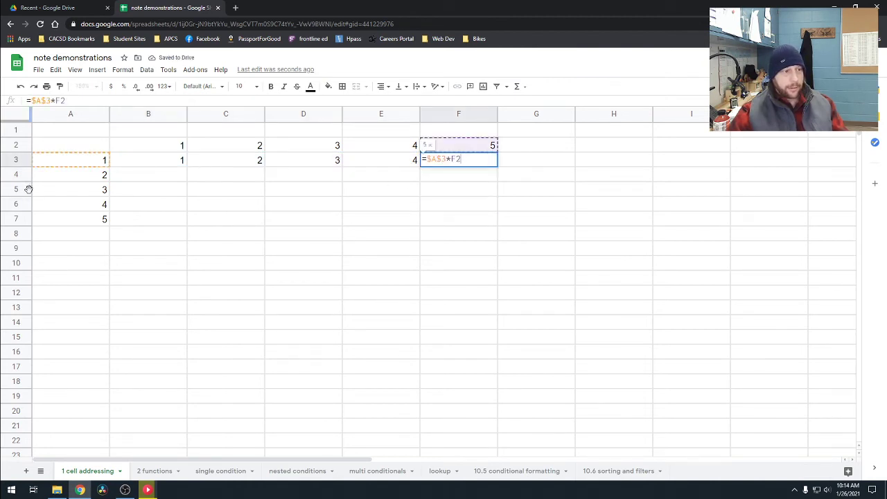
{"action": "double_click", "coordinate": [293, 161]}
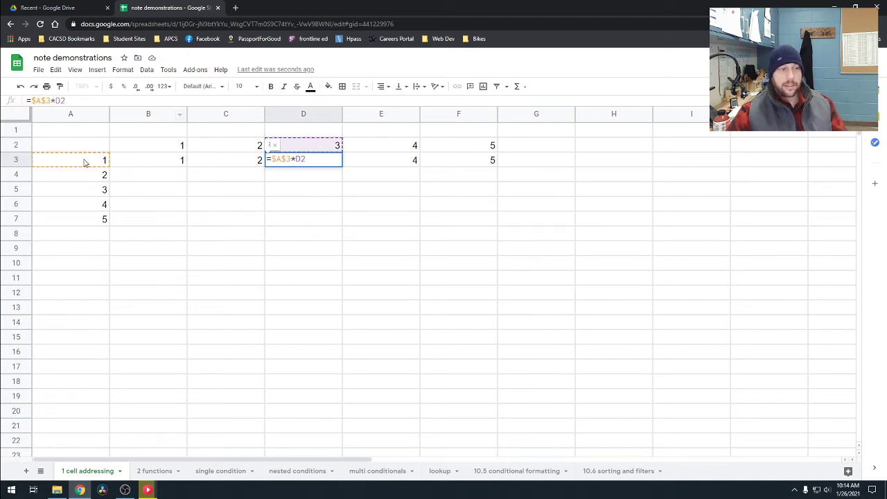
{"action": "left_click", "coordinate": [155, 163]}
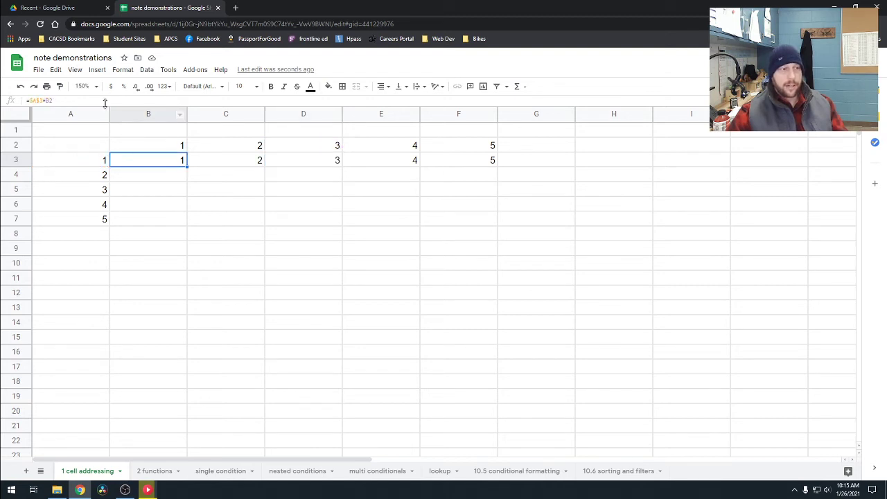
{"action": "left_click", "coordinate": [241, 162]}
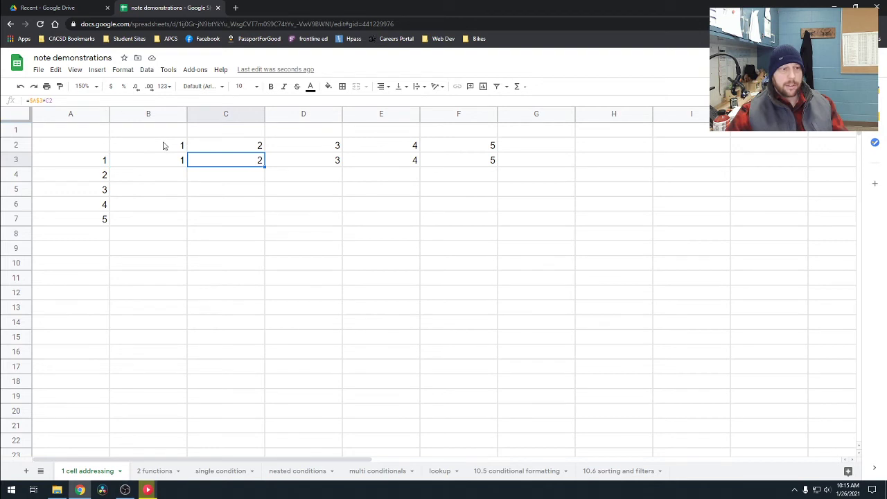
Fill the row 3 formulas from B3:F3 down through row 7 and examine the cell references in F7
{"action": "left_click", "coordinate": [210, 242]}
{"action": "left_click_drag", "start_coordinate": [155, 162], "coordinate": [490, 221]}
{"action": "left_click", "coordinate": [558, 219]}
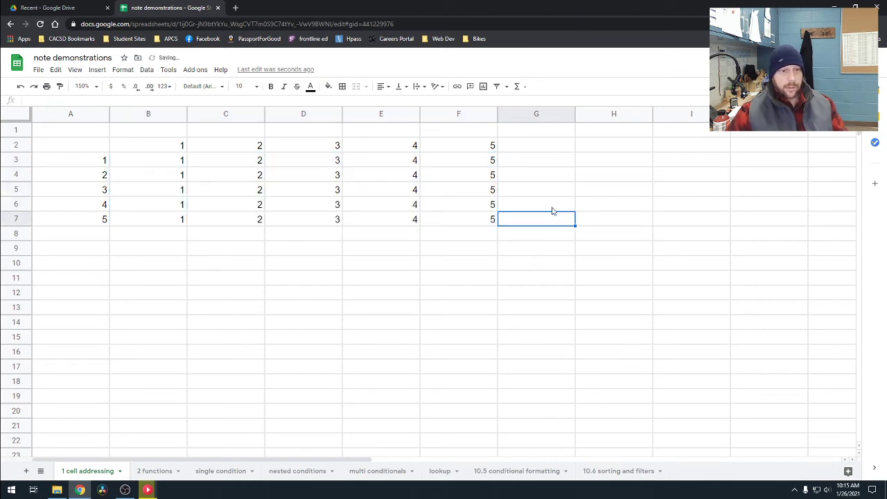
{"action": "double_click", "coordinate": [483, 221]}
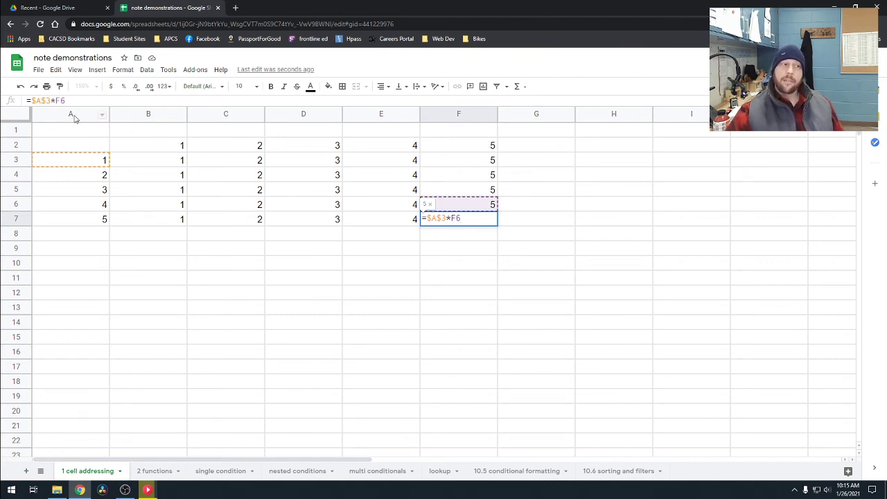
{"action": "left_click", "coordinate": [386, 219]}
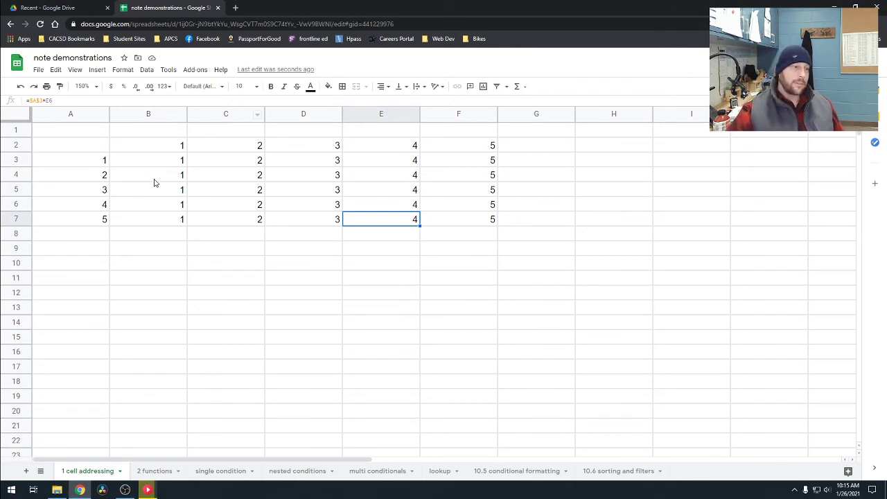
Change B3's formula to the mixed references =$A3*B$2, locking only column A and row 2
{"action": "left_click", "coordinate": [175, 161]}
{"action": "double_click", "coordinate": [174, 160]}
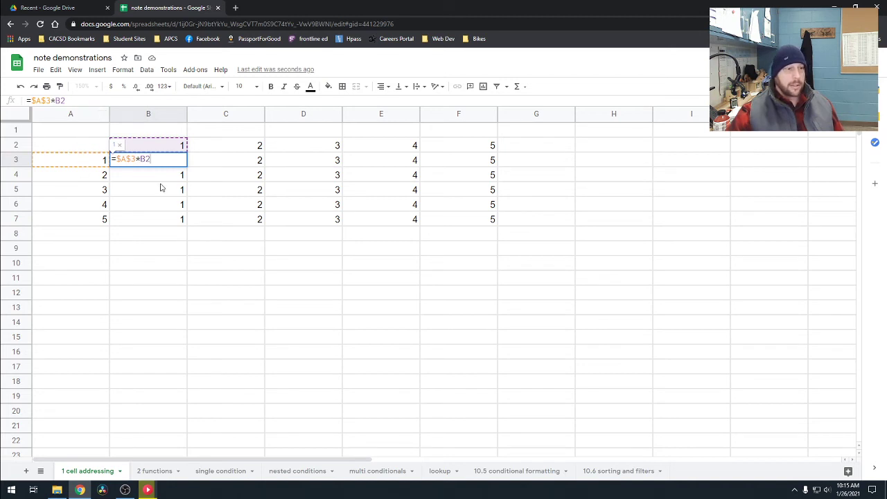
{"action": "left_click", "coordinate": [142, 158]}
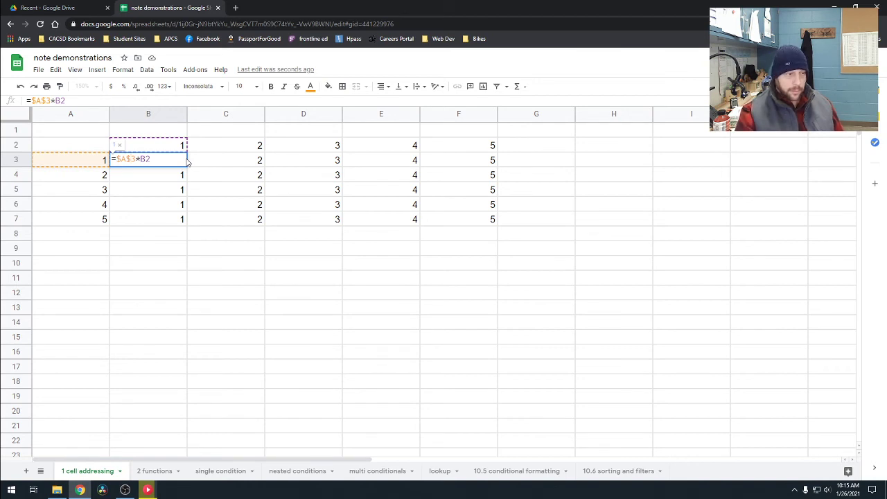
{"action": "key", "text": "BackSpace"}
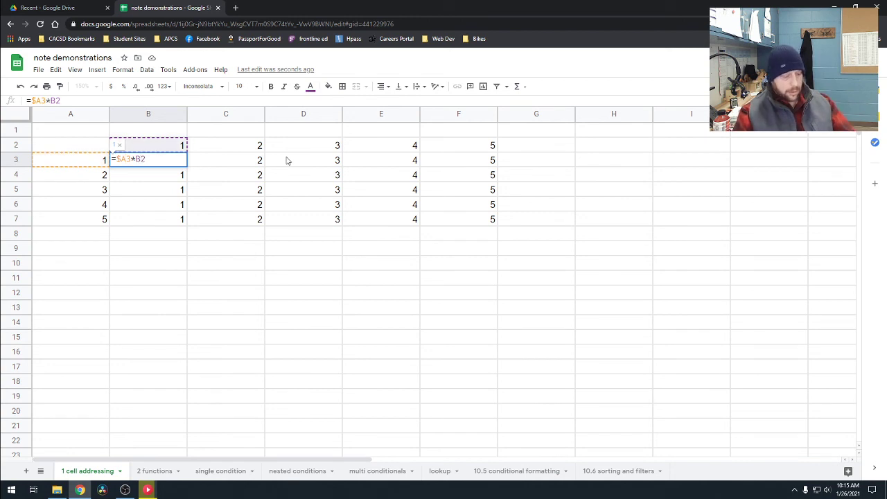
{"action": "type", "text": "$"}
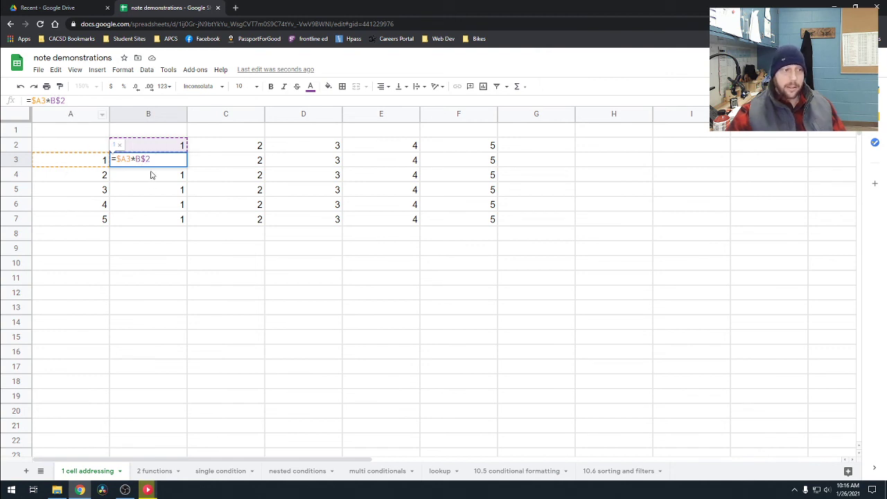
{"action": "key", "text": "Return"}
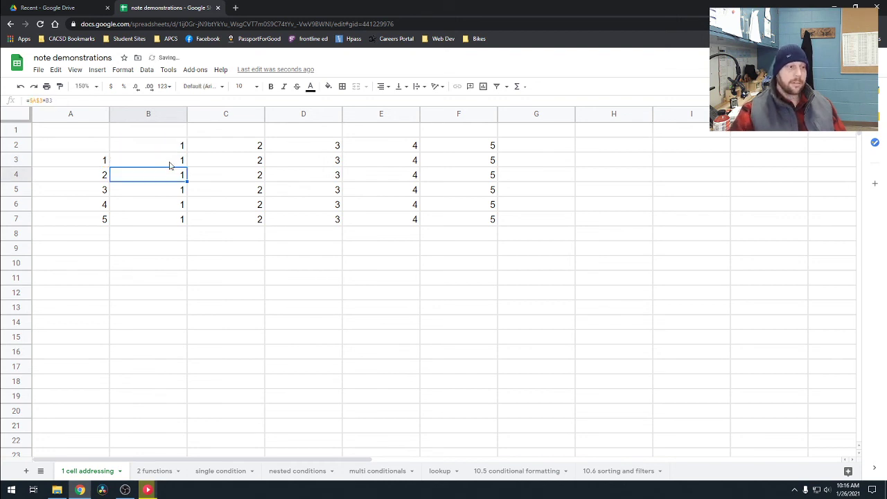
Refill row 3 from B3 through F3 with the mixed-reference formula and check the references in F3
{"action": "left_click", "coordinate": [185, 160]}
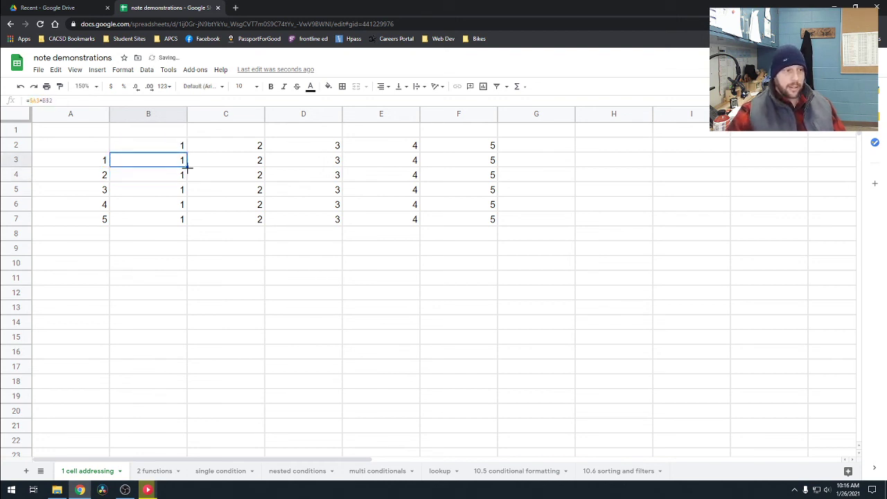
{"action": "left_click_drag", "start_coordinate": [187, 166], "coordinate": [459, 165]}
{"action": "left_click", "coordinate": [458, 163]}
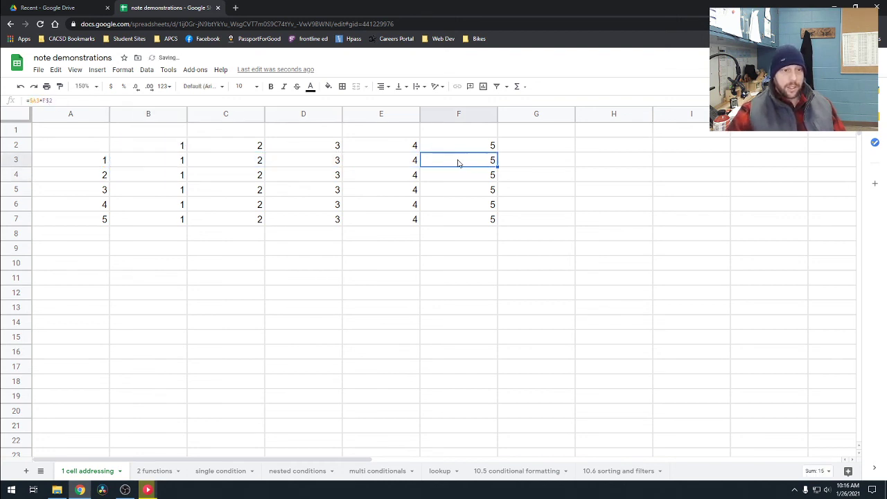
{"action": "double_click", "coordinate": [457, 163]}
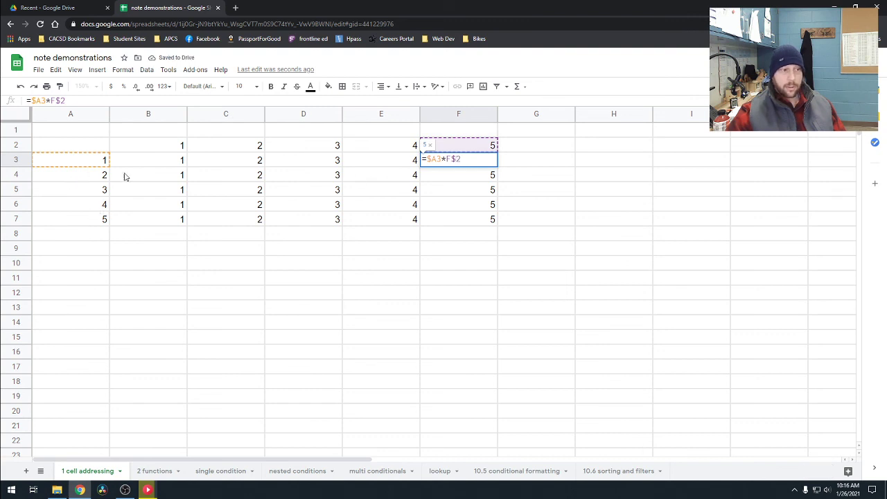
{"action": "left_click", "coordinate": [397, 191]}
Fill the mixed-reference formulas in B3:F3 down through row 7 and check the references in F7
{"action": "left_click_drag", "start_coordinate": [146, 161], "coordinate": [504, 223]}
{"action": "left_click", "coordinate": [485, 267]}
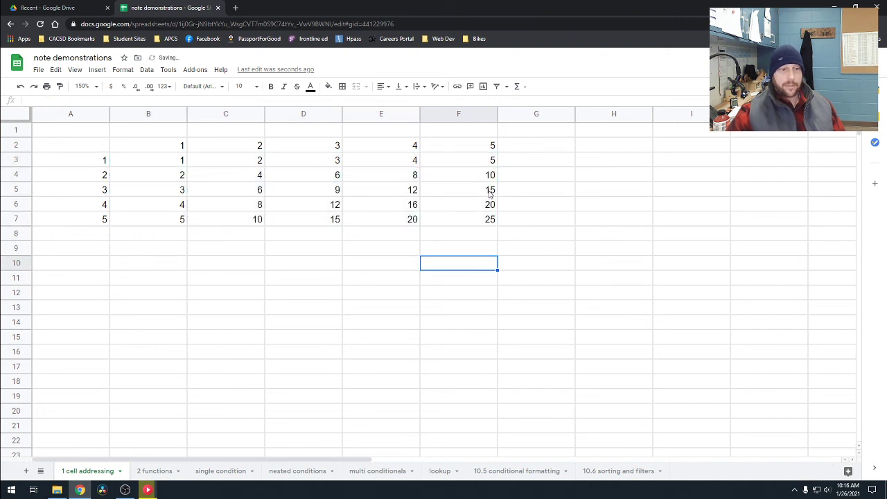
{"action": "double_click", "coordinate": [485, 222]}
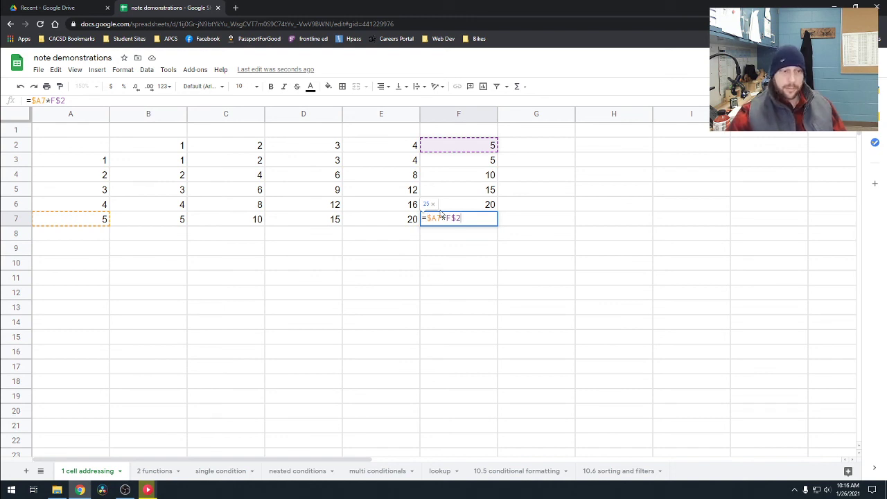
{"action": "left_click", "coordinate": [418, 281]}
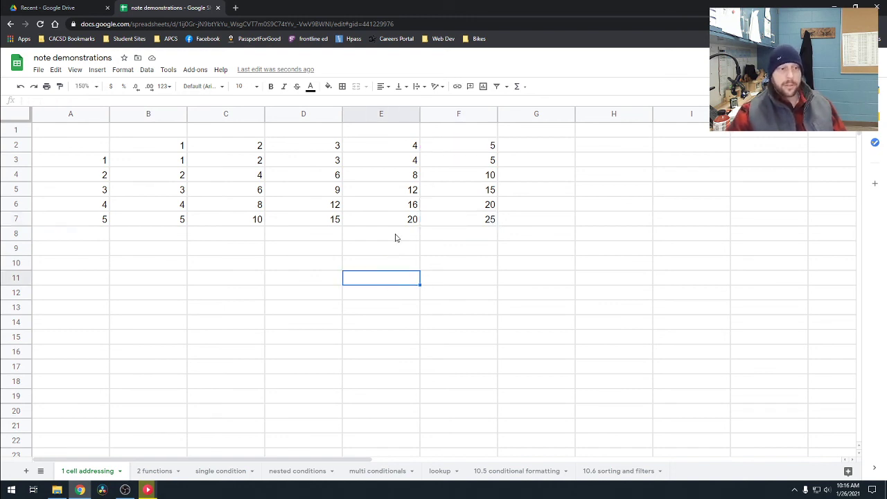